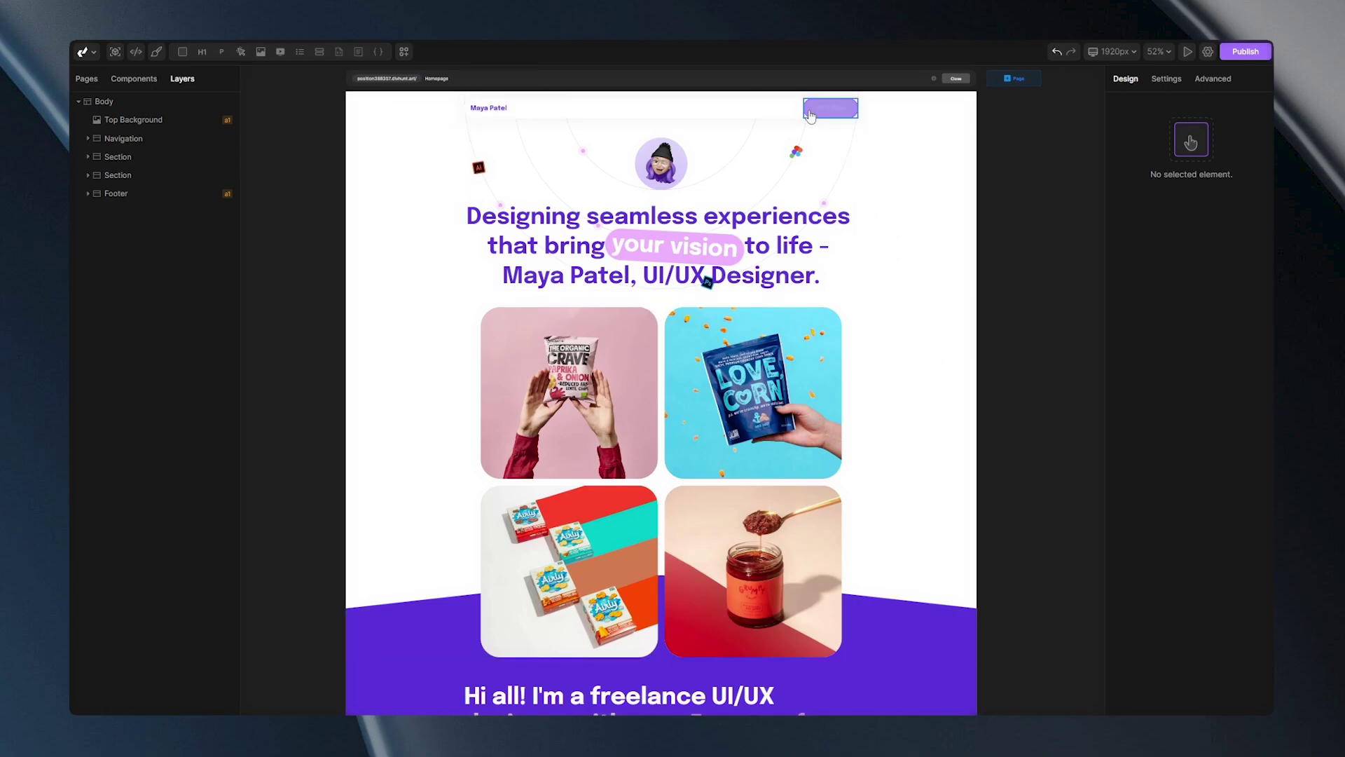
# Check that the Let's Work button and both grid images use Position: Static.
pyautogui.click(830, 107)
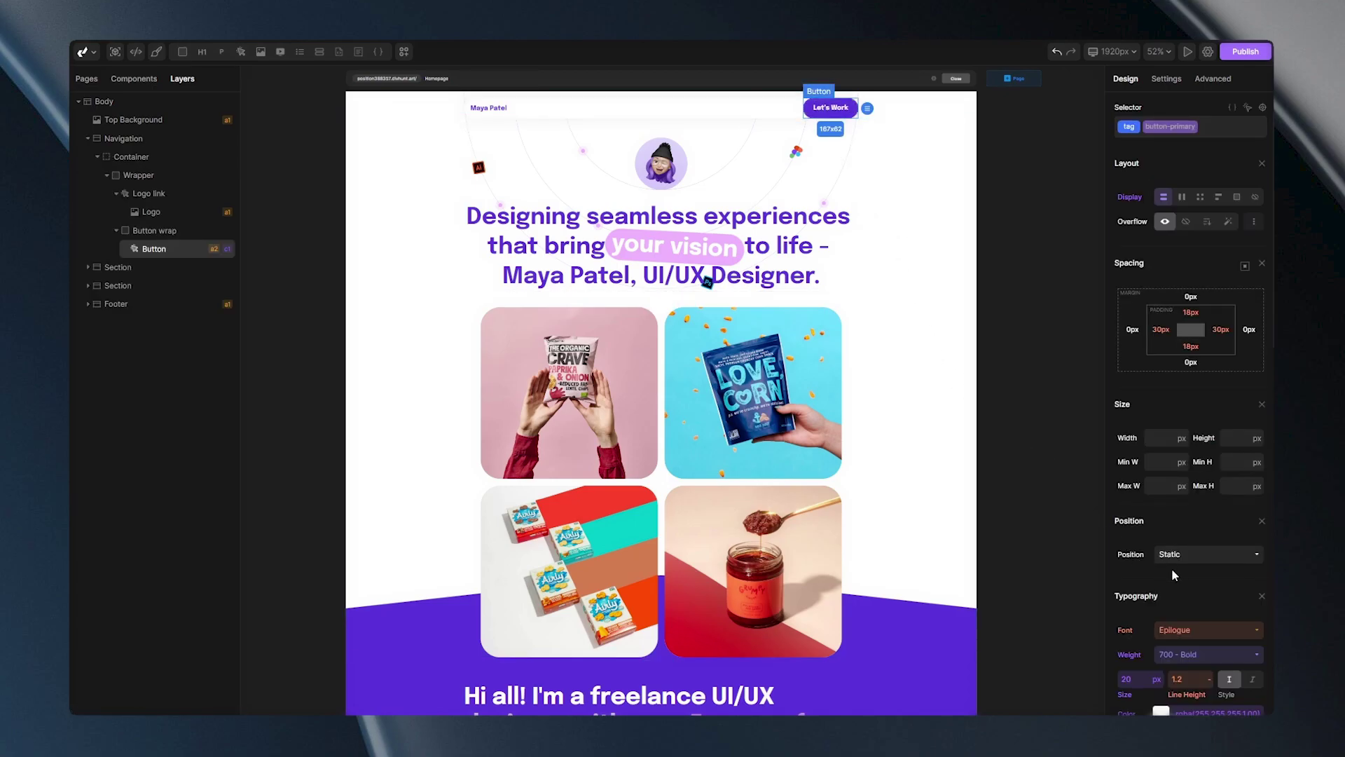
pyautogui.click(813, 426)
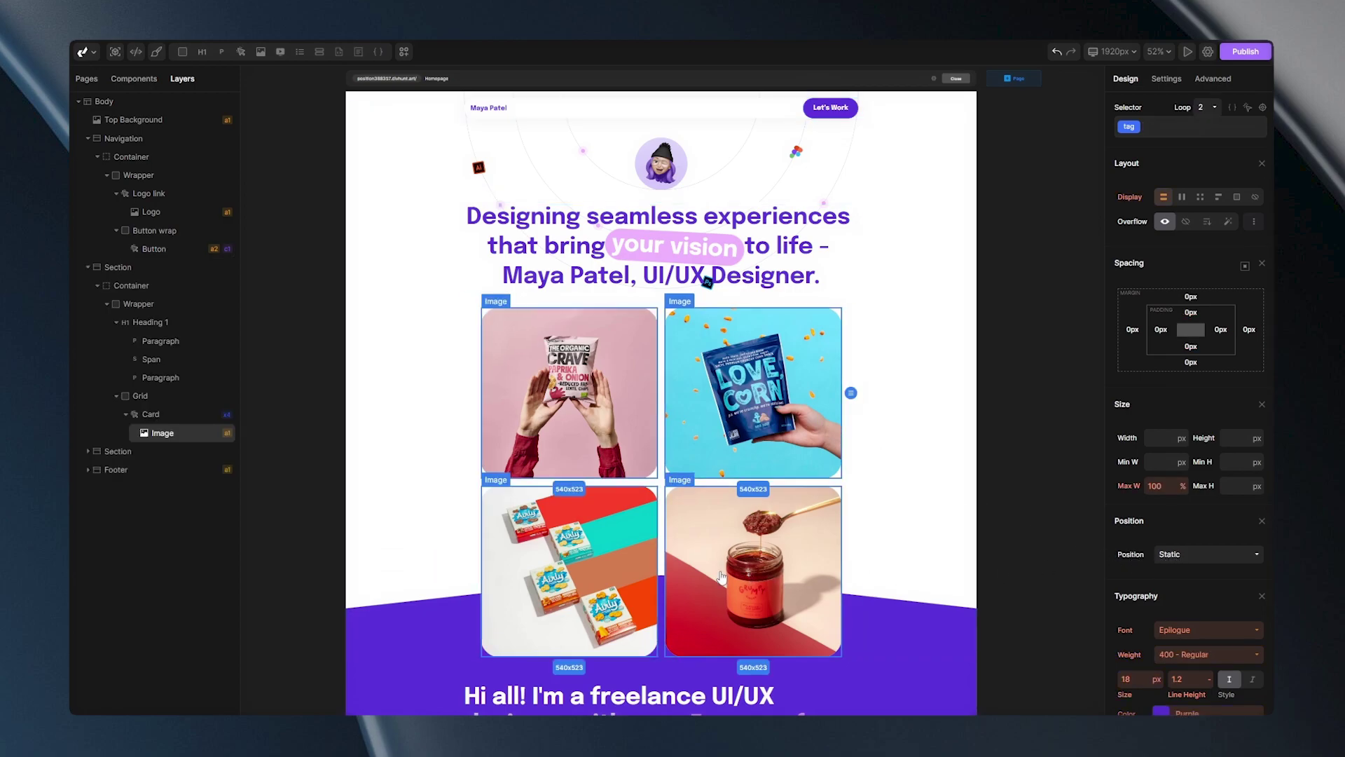
pyautogui.click(585, 564)
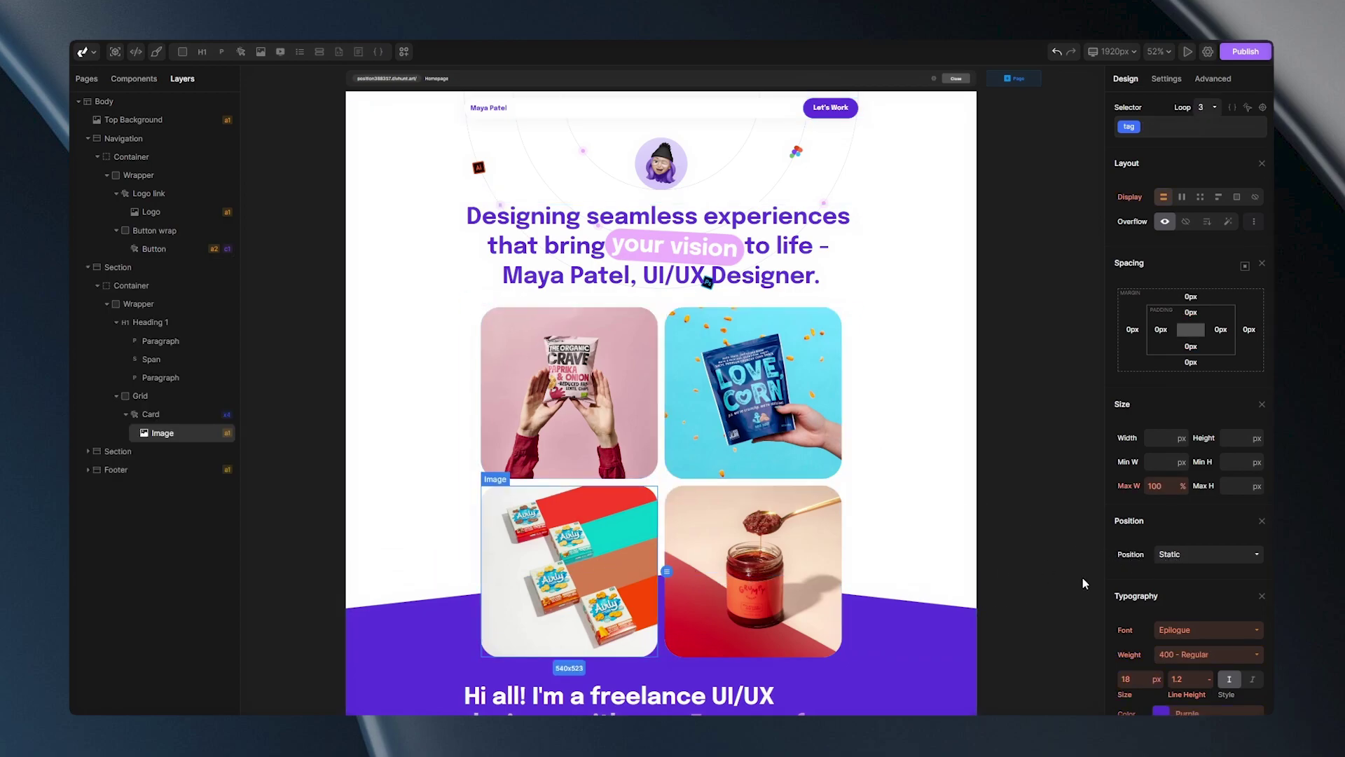
# Confirm the 'Hi all' span and intro Heading 2 are also static, scrolling down to the cards.
pyautogui.scroll(-2, 970, 561)
pyautogui.scroll(-5, 968, 555)
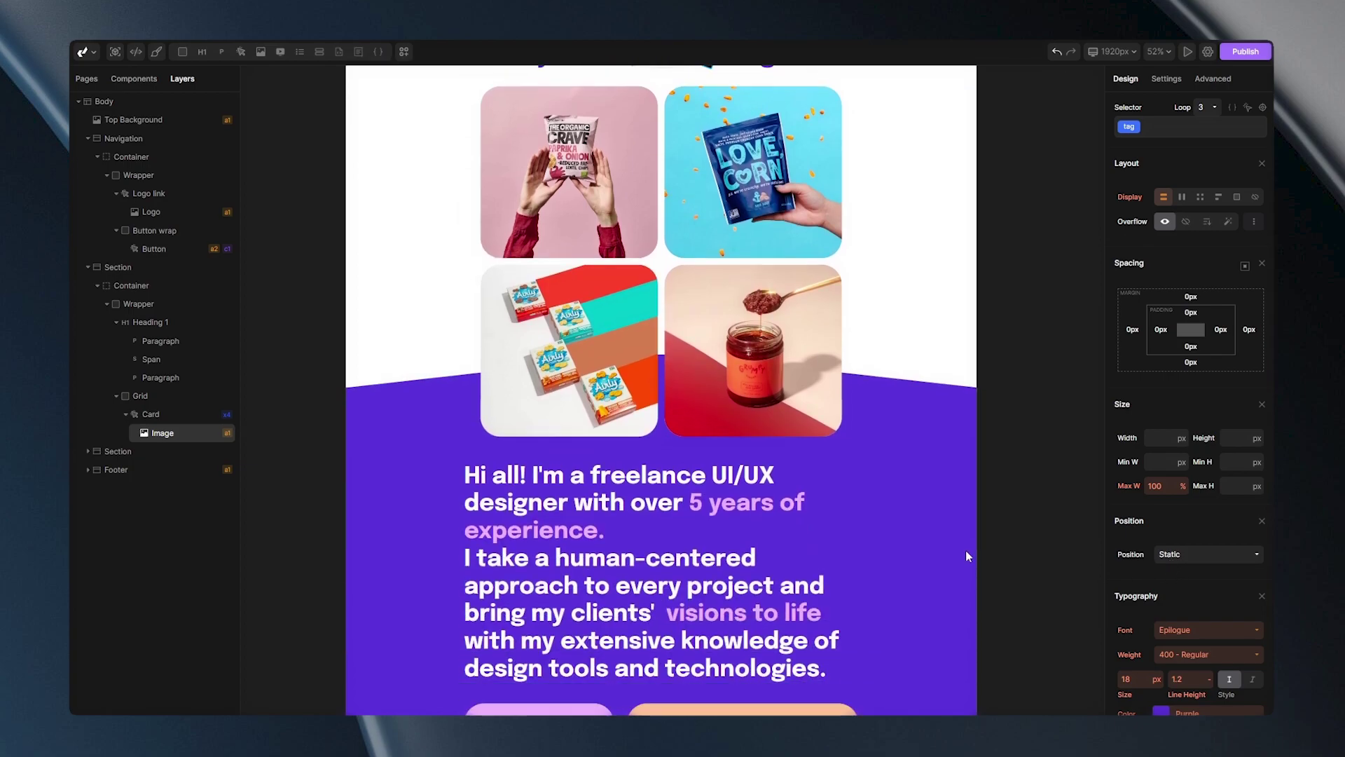
pyautogui.click(586, 430)
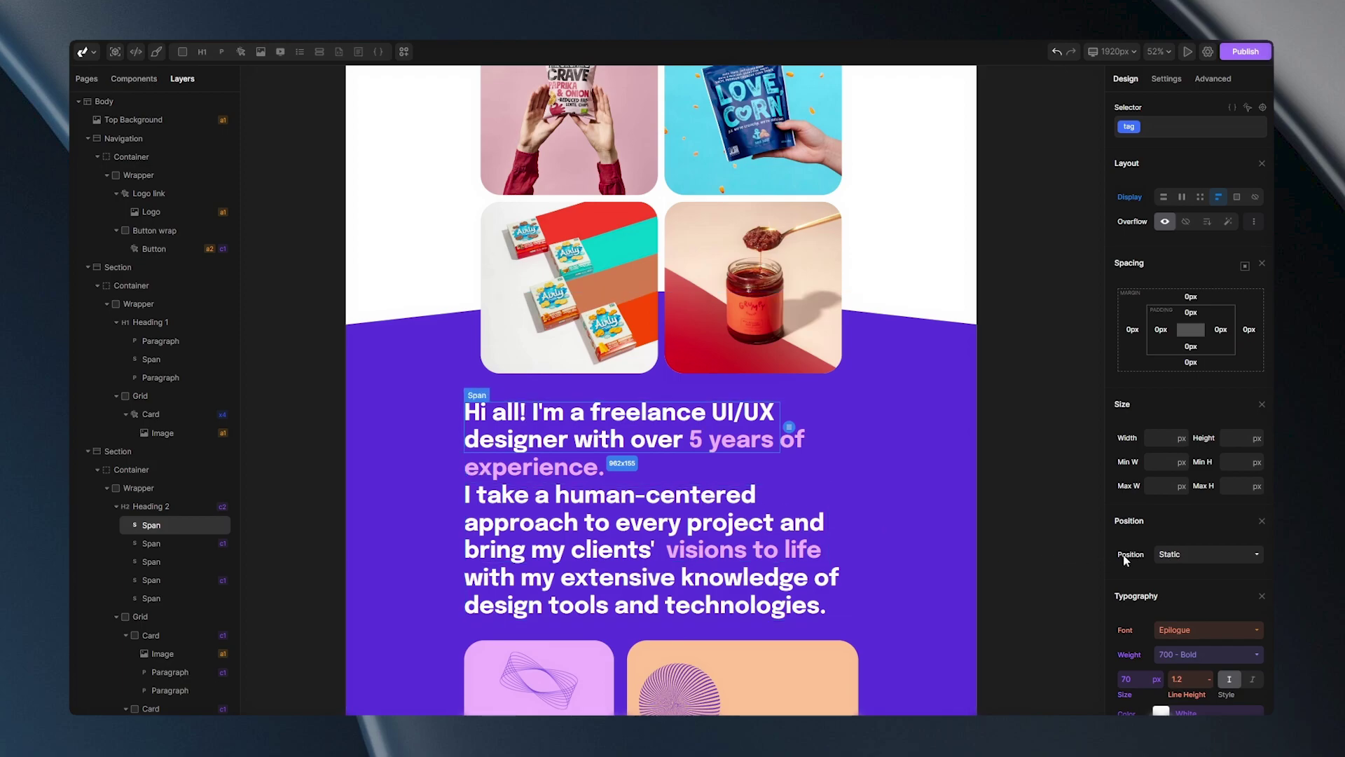
pyautogui.click(717, 478)
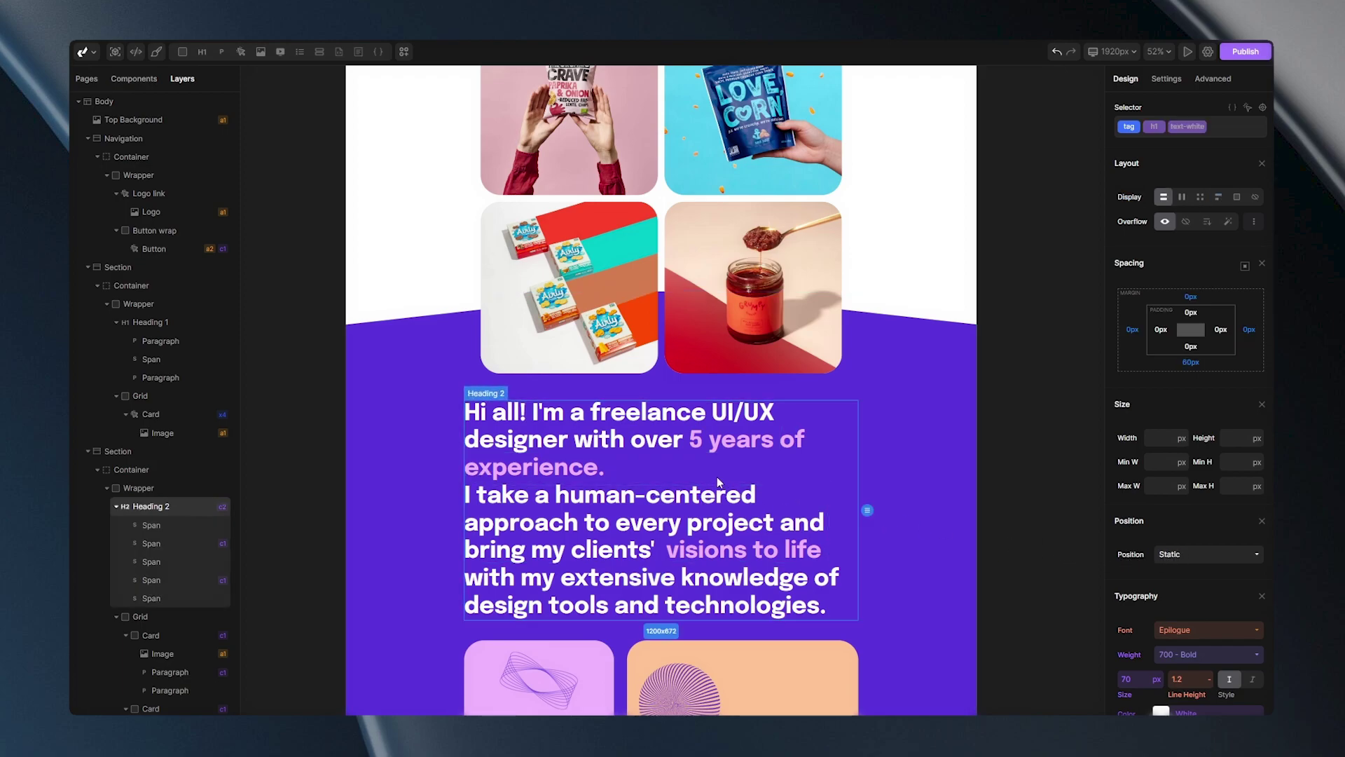
pyautogui.scroll(-1, 830, 495)
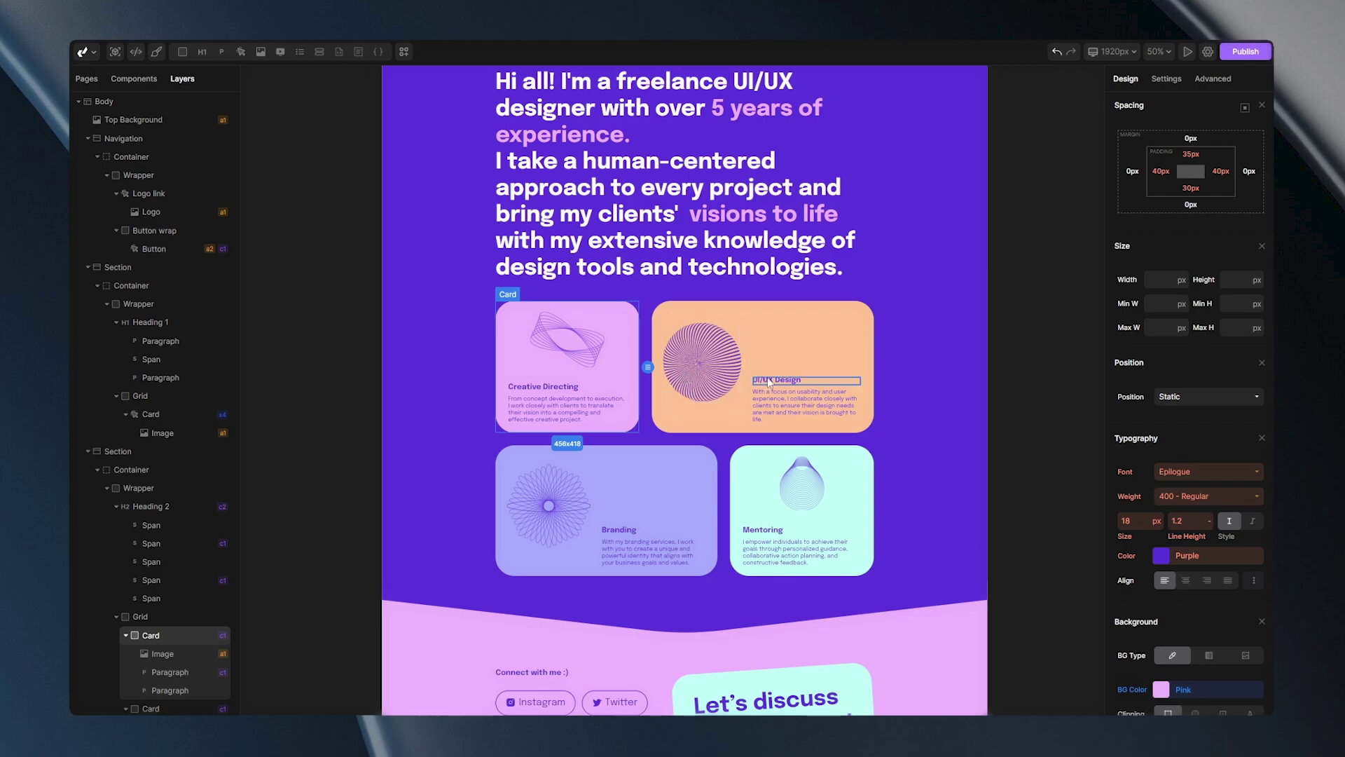
# Change the Creative Directing card's Position from Static to Relative.
pyautogui.click(1166, 398)
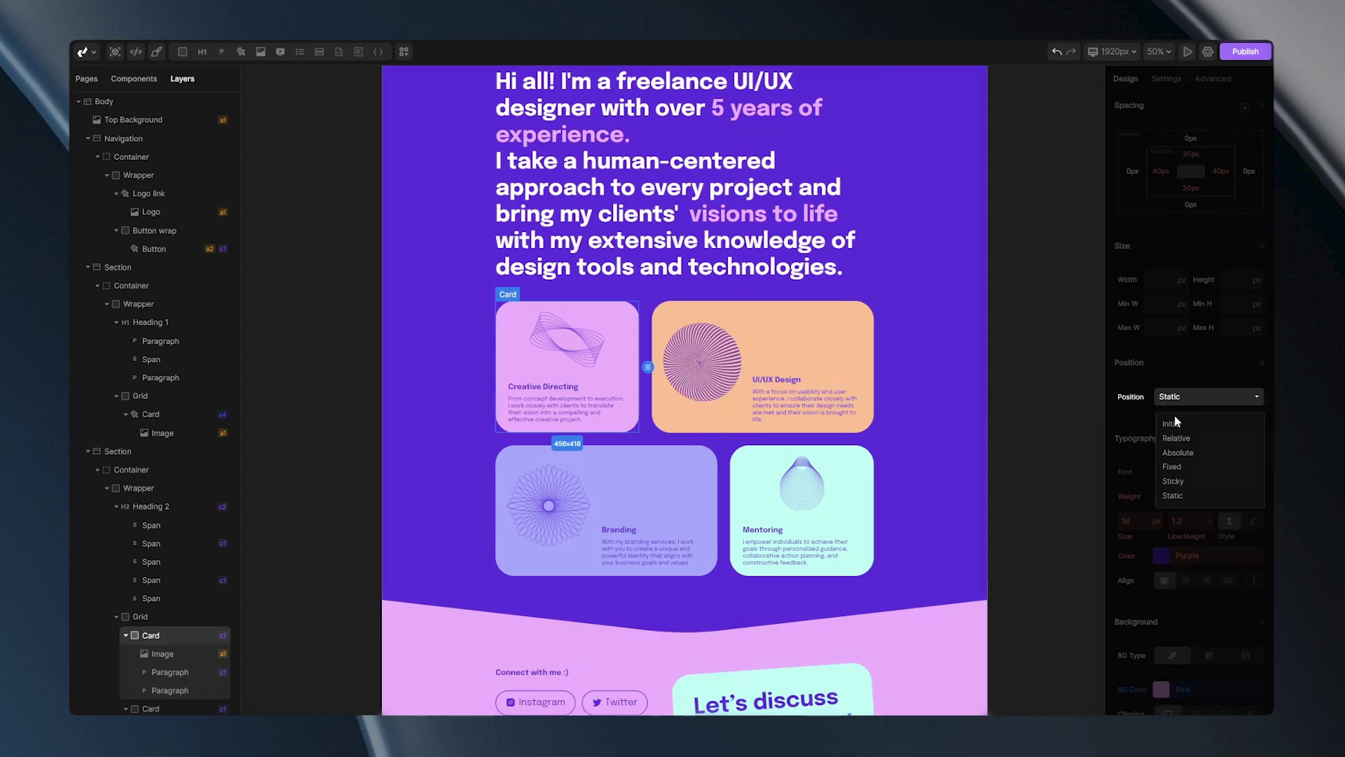
pyautogui.click(1177, 440)
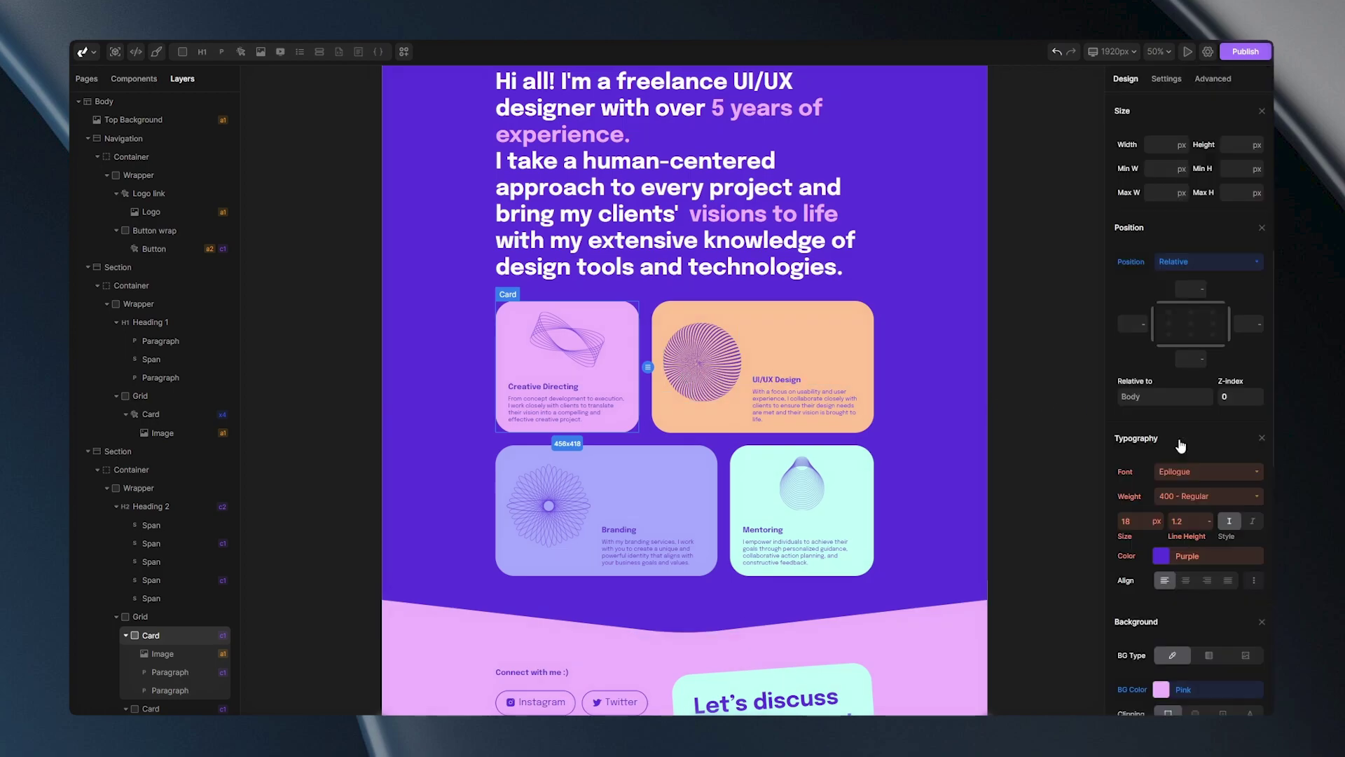
# Offset the Creative Directing card by 50 px left and -31 px top.
pyautogui.click(1133, 325)
pyautogui.write('50')
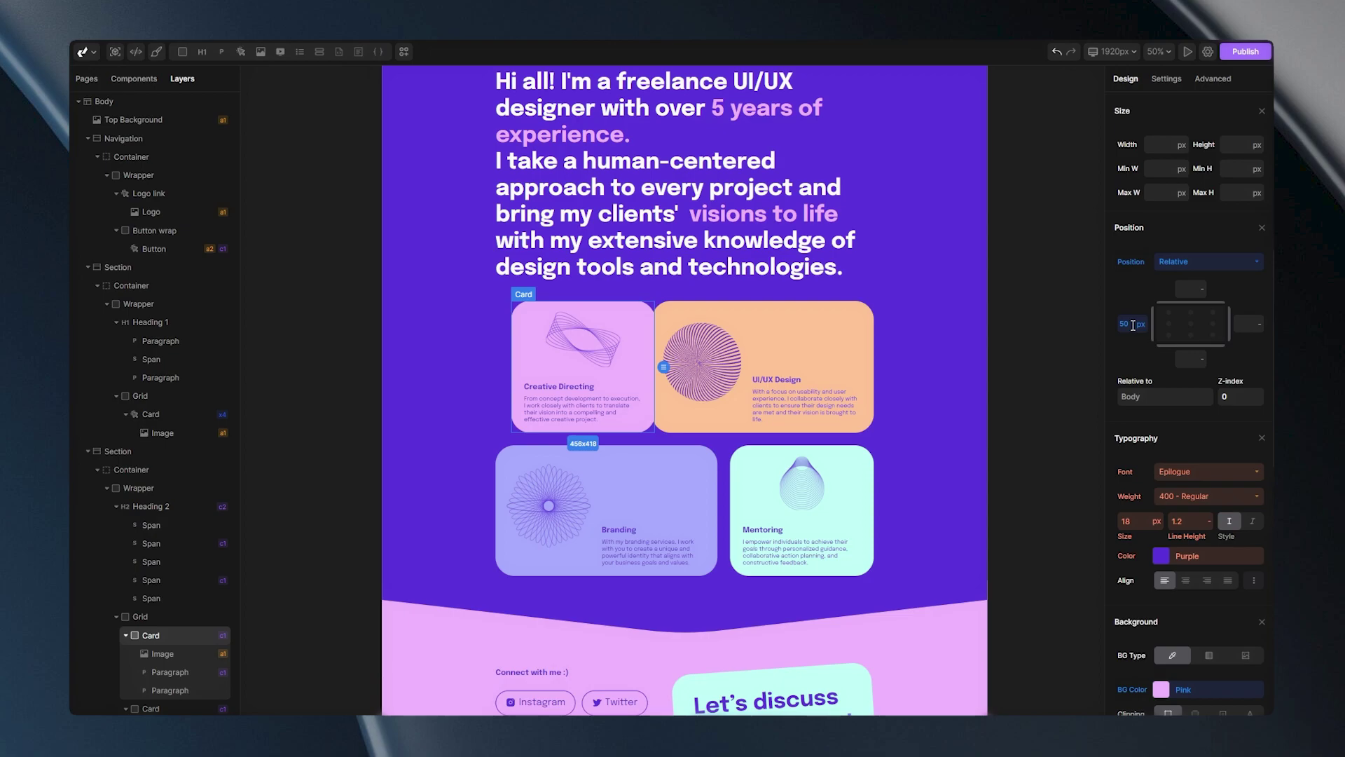
pyautogui.click(1133, 325)
pyautogui.moveTo(1205, 309); pyautogui.dragTo(1208, 263)
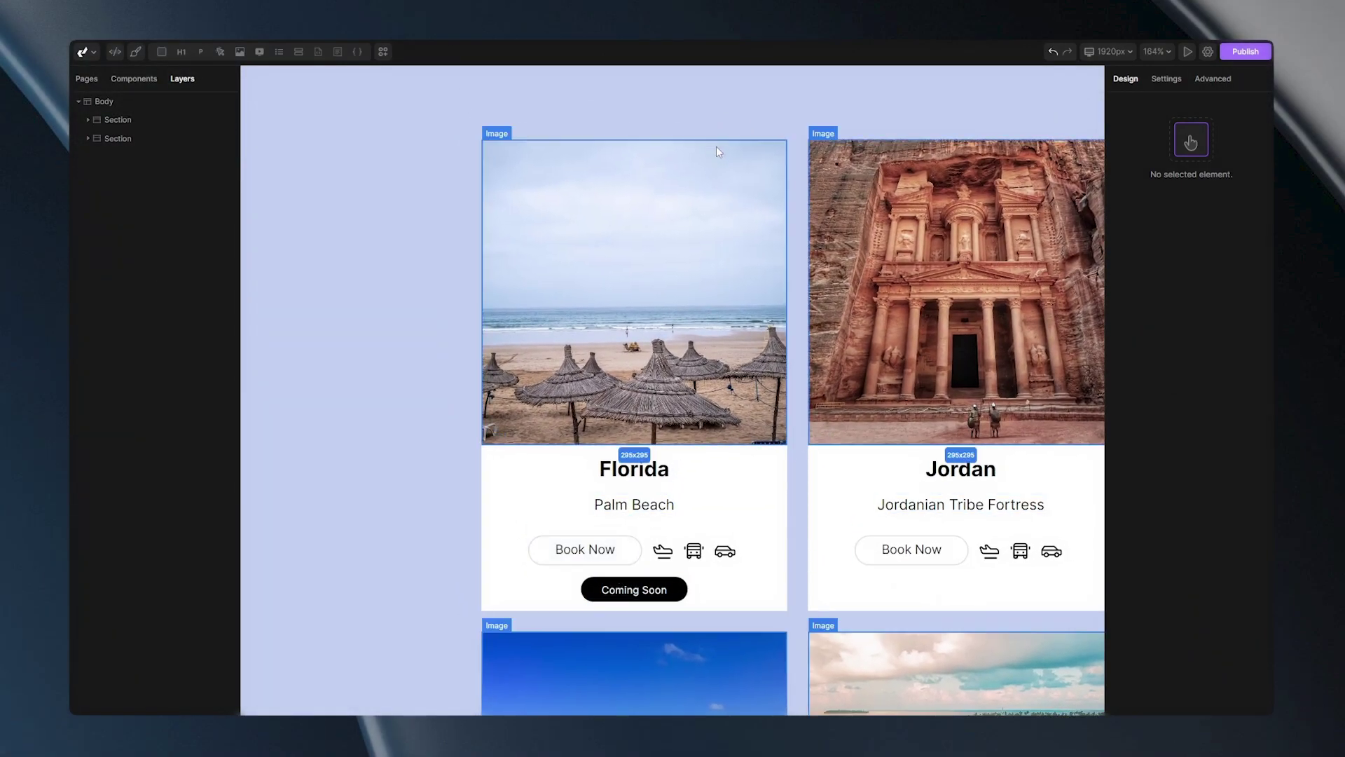
# Inspect the Coming Soon badge's position, leaving it Static.
pyautogui.click(595, 593)
pyautogui.scroll(-3, 1163, 539)
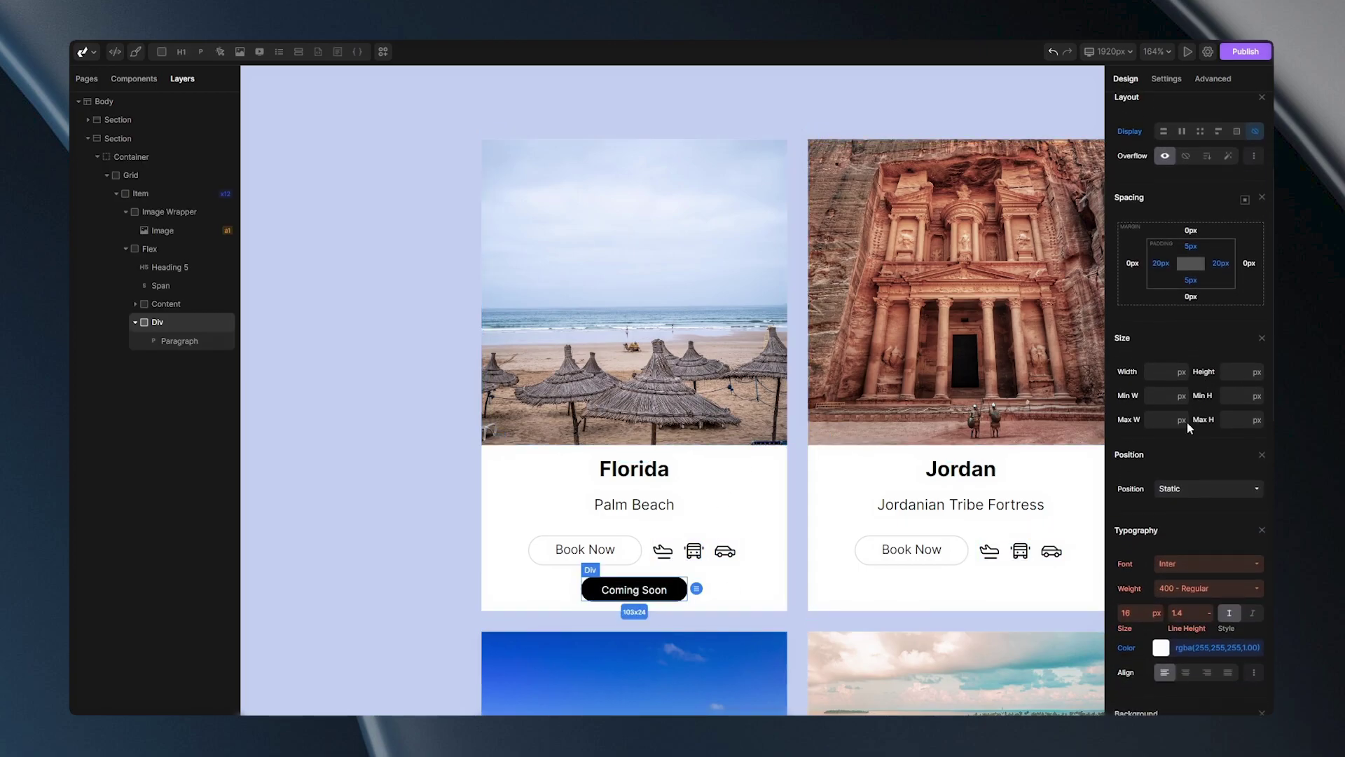
pyautogui.click(1181, 489)
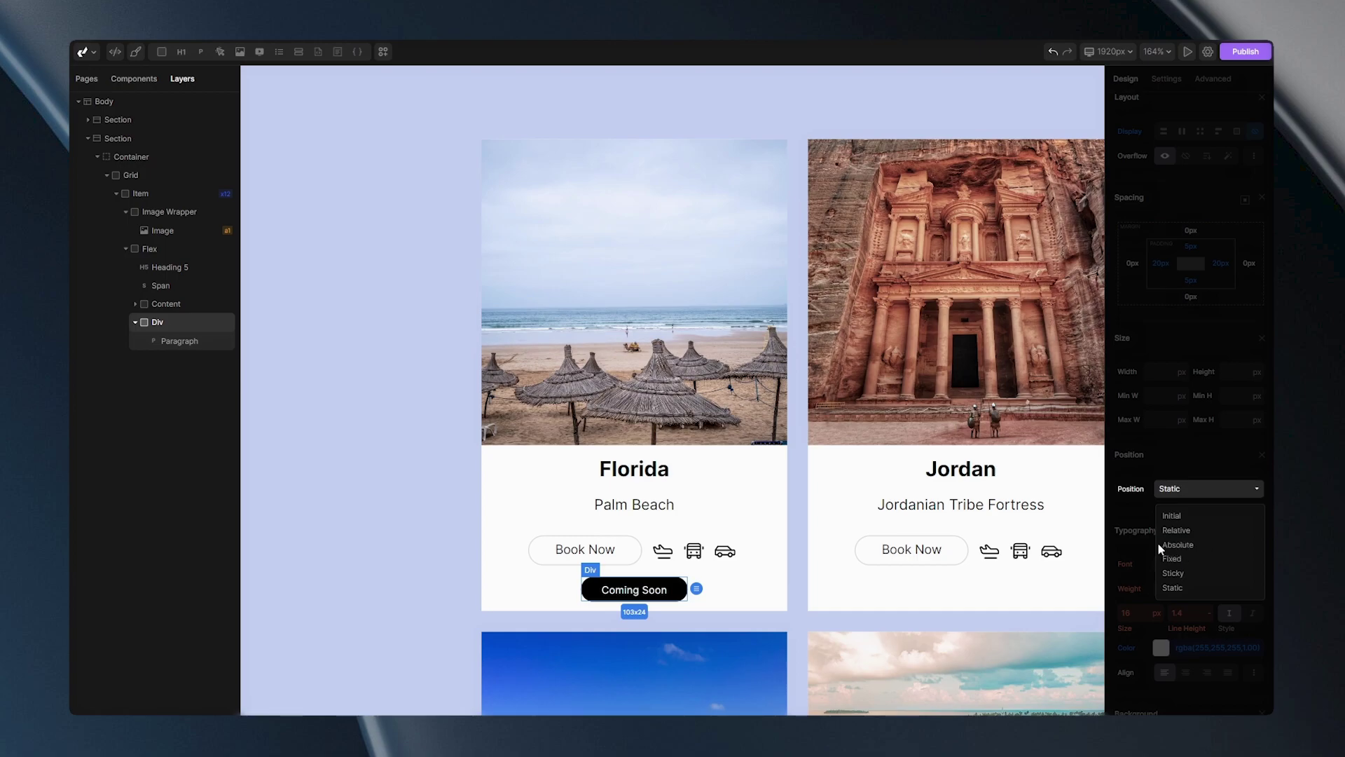
pyautogui.click(468, 509)
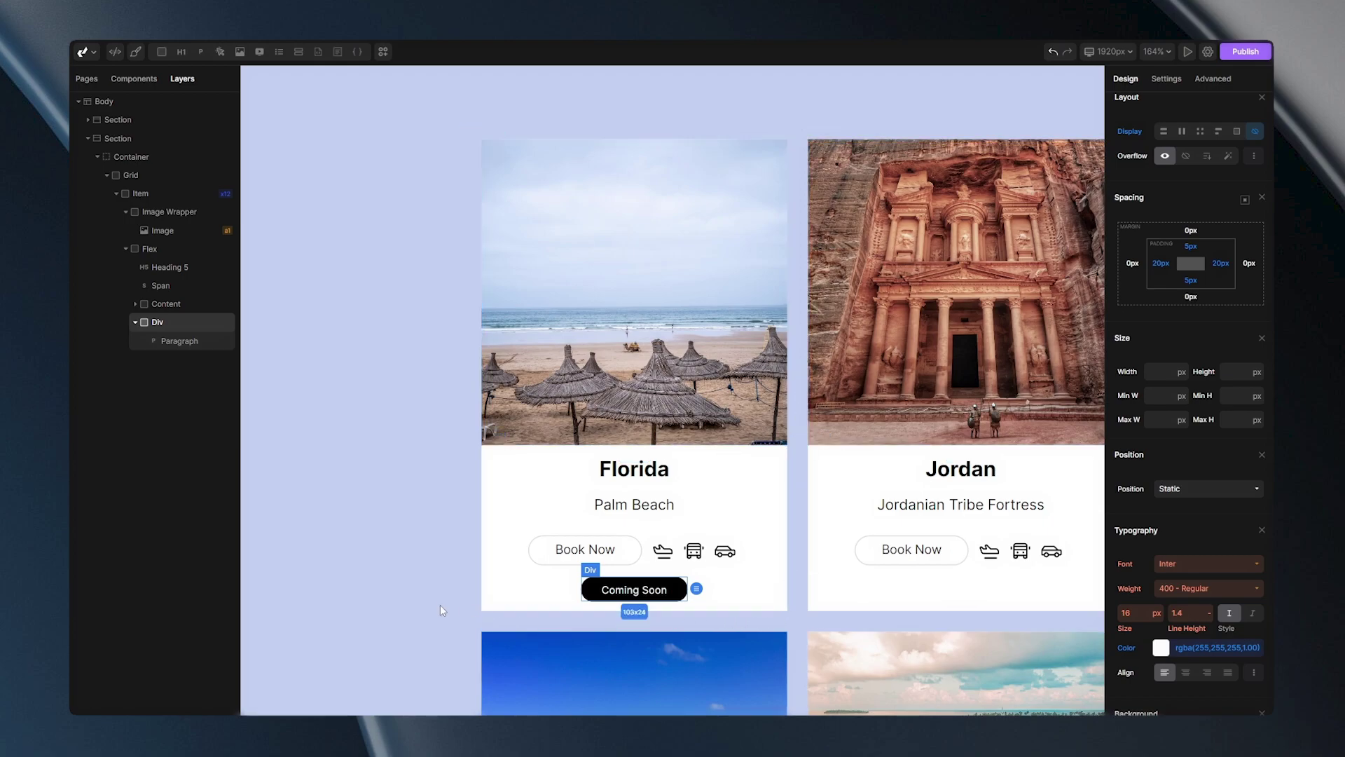
# Set the Florida card item's Position to Relative, then reselect the Coming Soon badge.
pyautogui.click(141, 195)
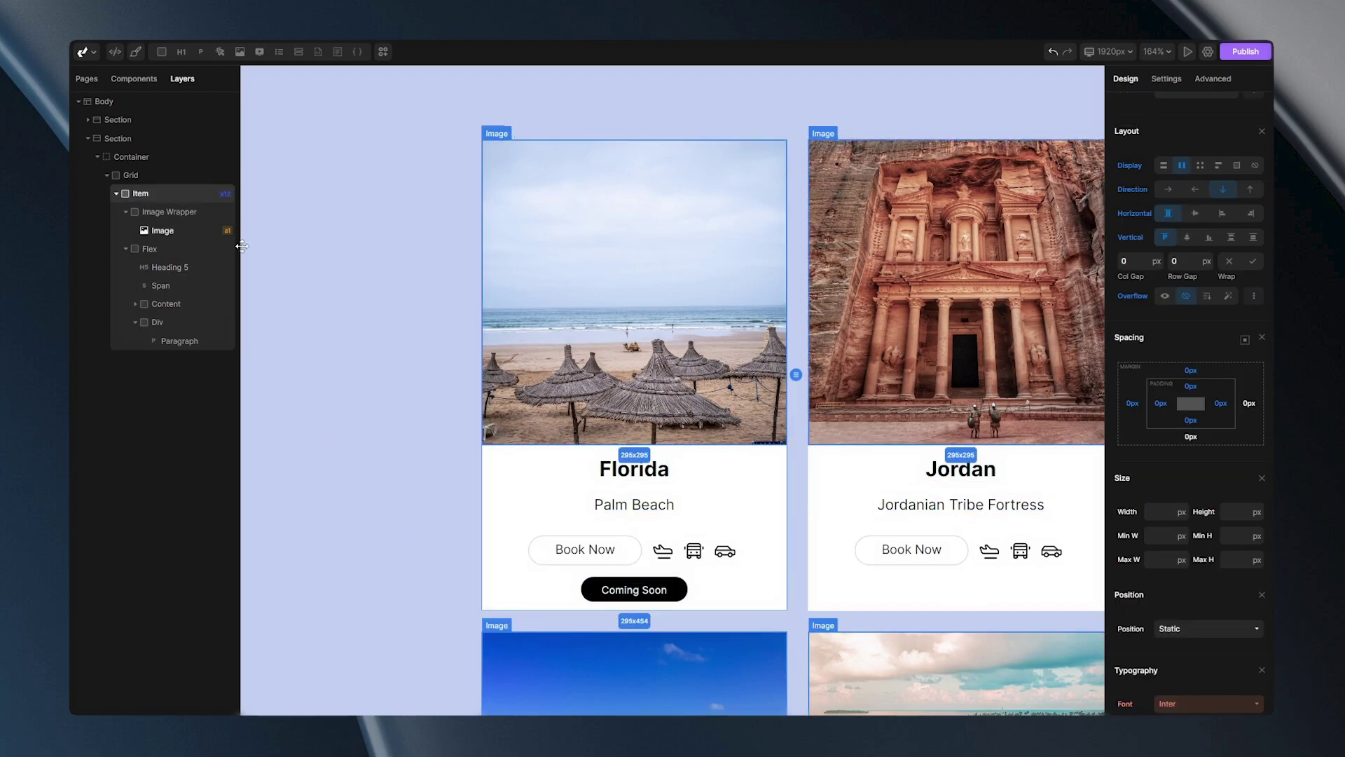
pyautogui.scroll(-5, 1195, 534)
pyautogui.click(1185, 441)
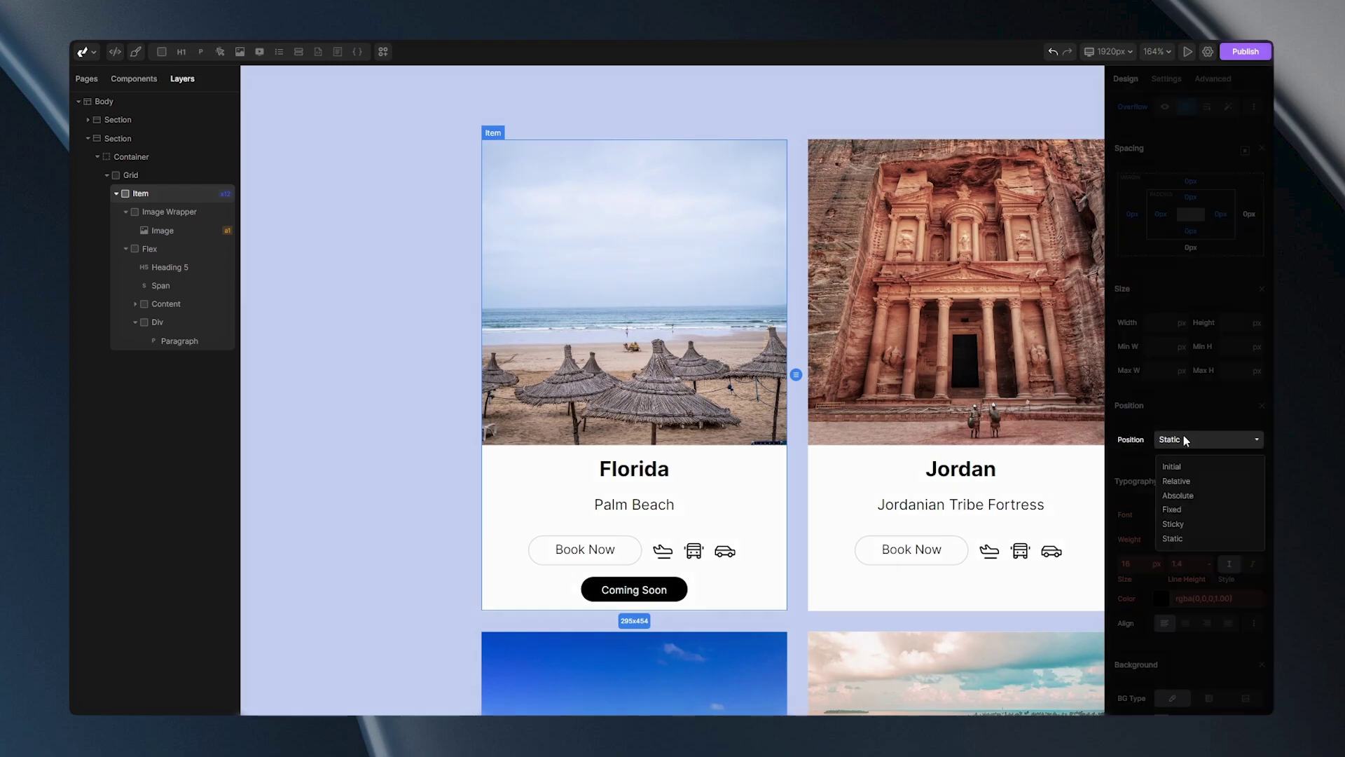
pyautogui.click(1177, 482)
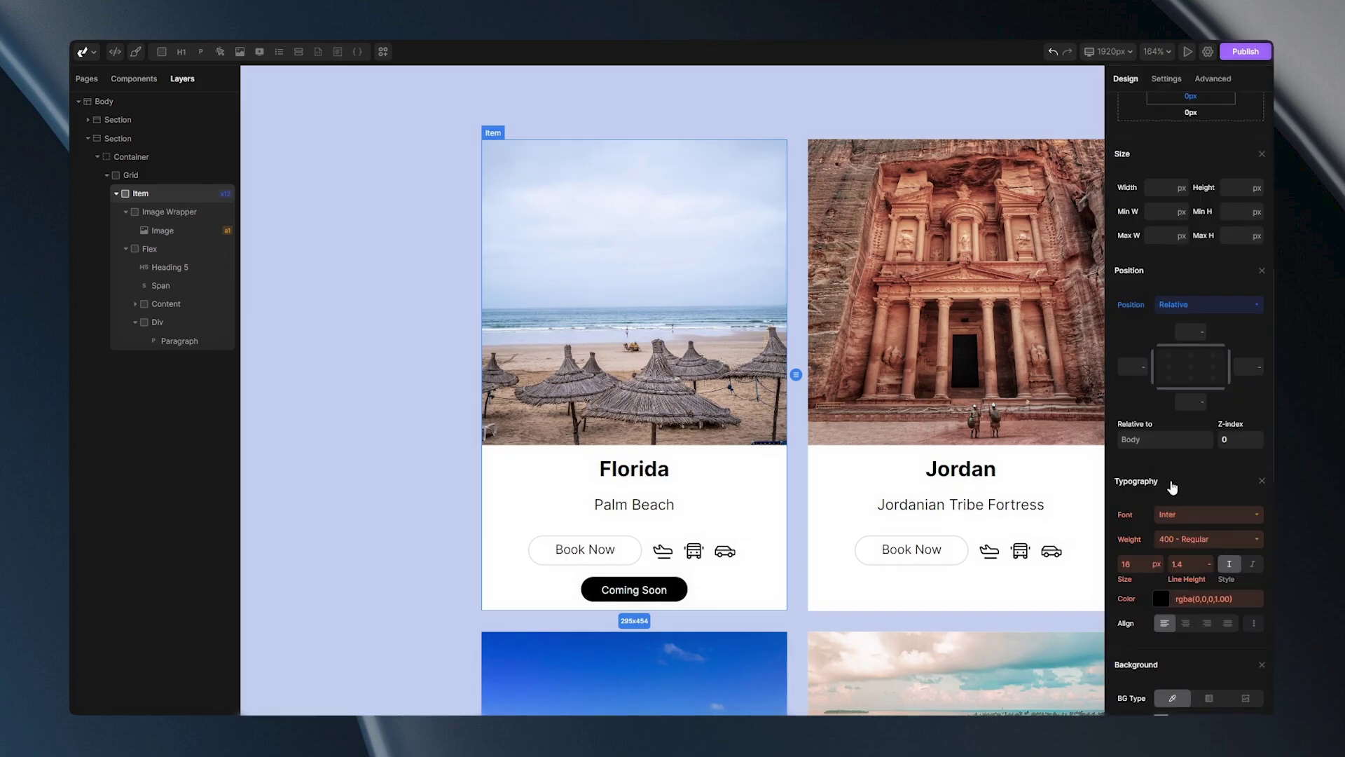
pyautogui.click(162, 322)
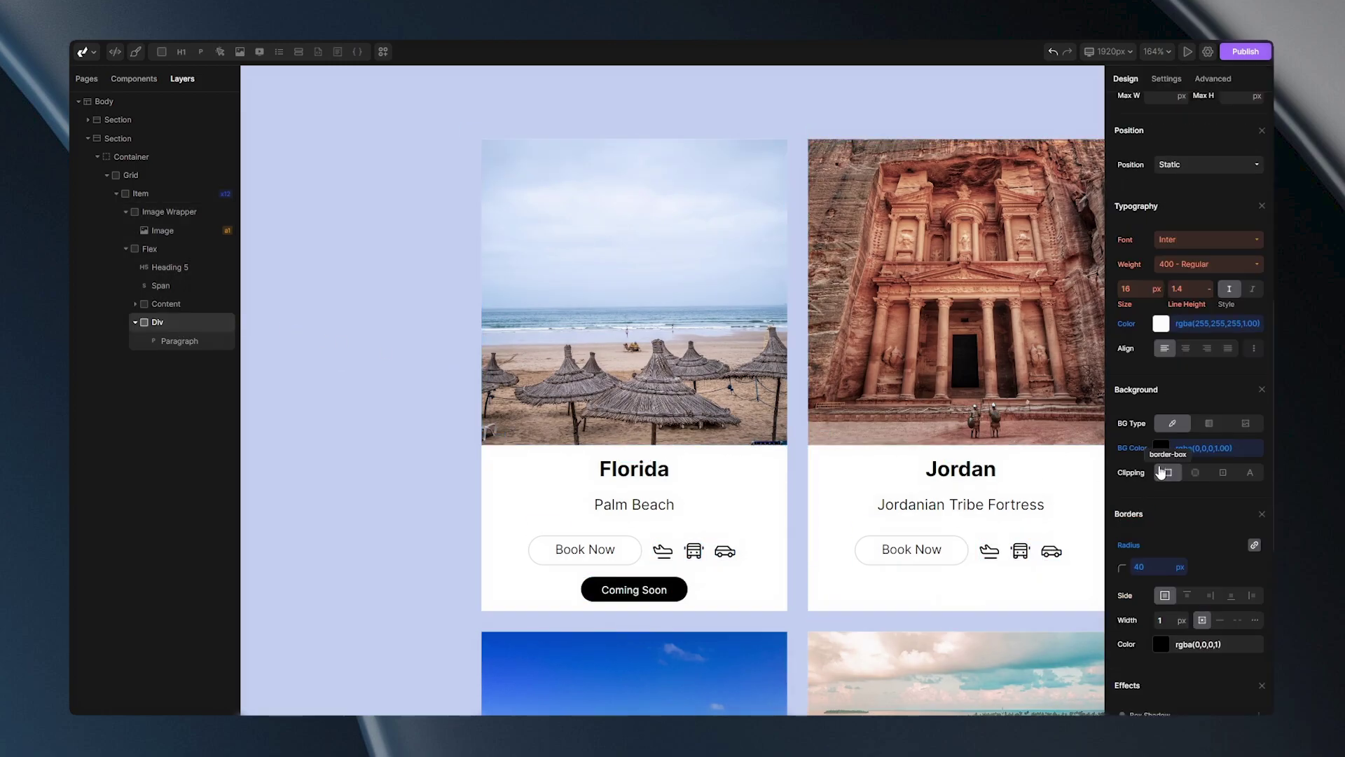
# Switch the Coming Soon badge to Absolute positioning so it overlaps the Florida heading.
pyautogui.scroll(4, 1170, 434)
pyautogui.click(1183, 347)
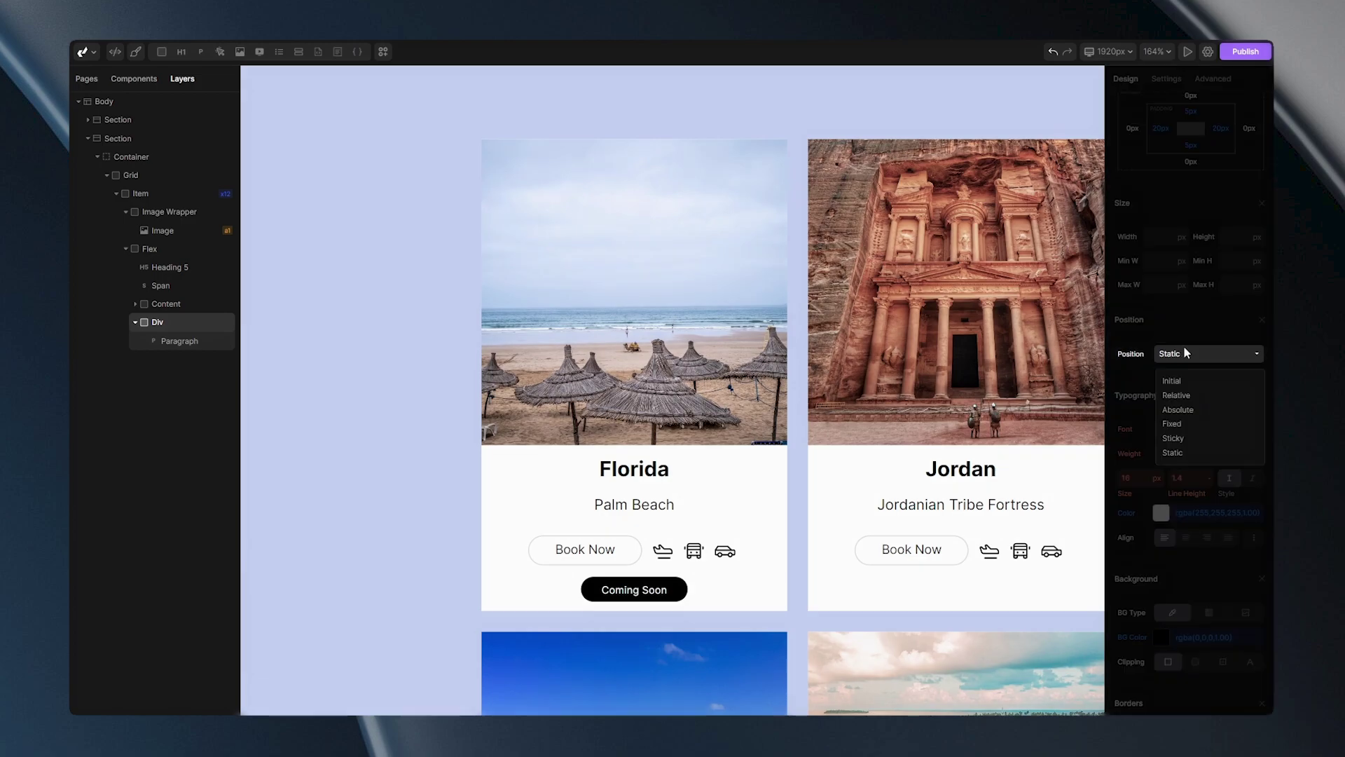
pyautogui.click(1178, 409)
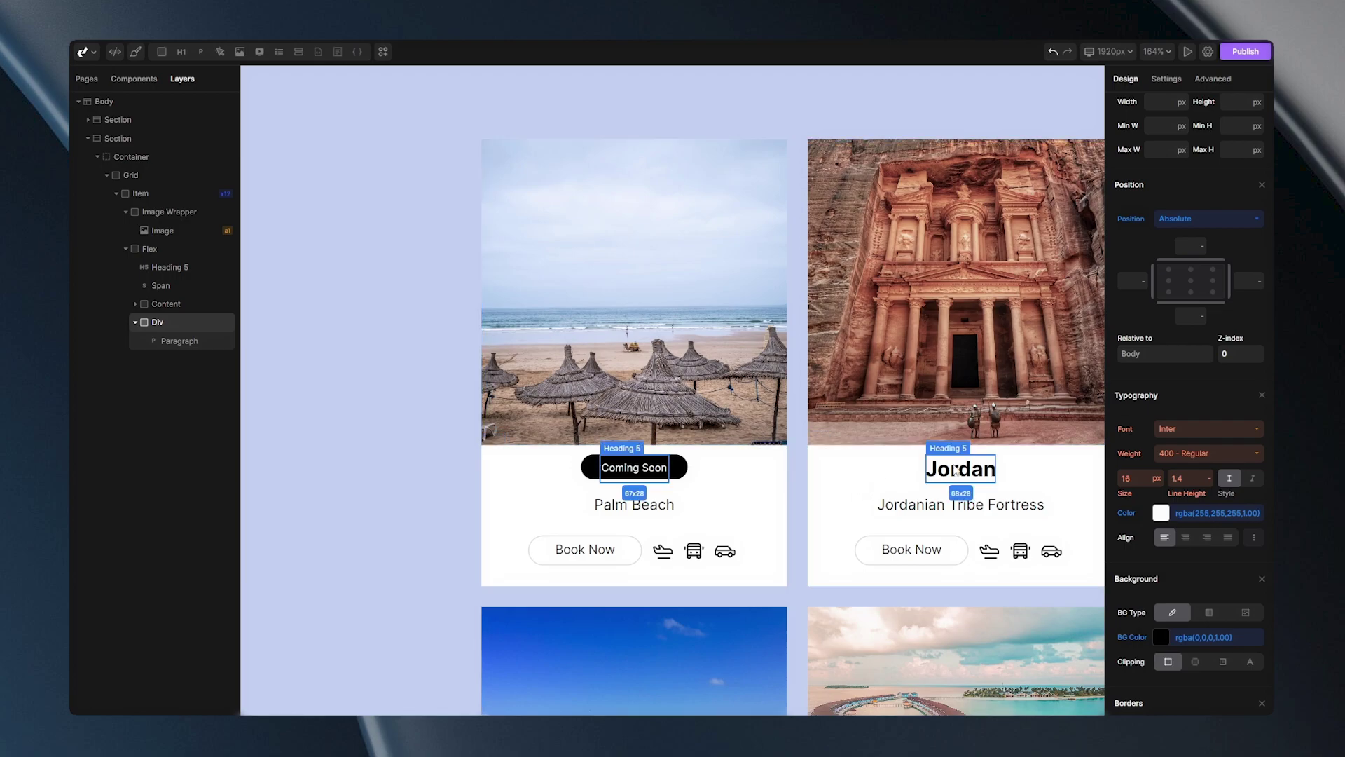
pyautogui.scroll(2, 1219, 448)
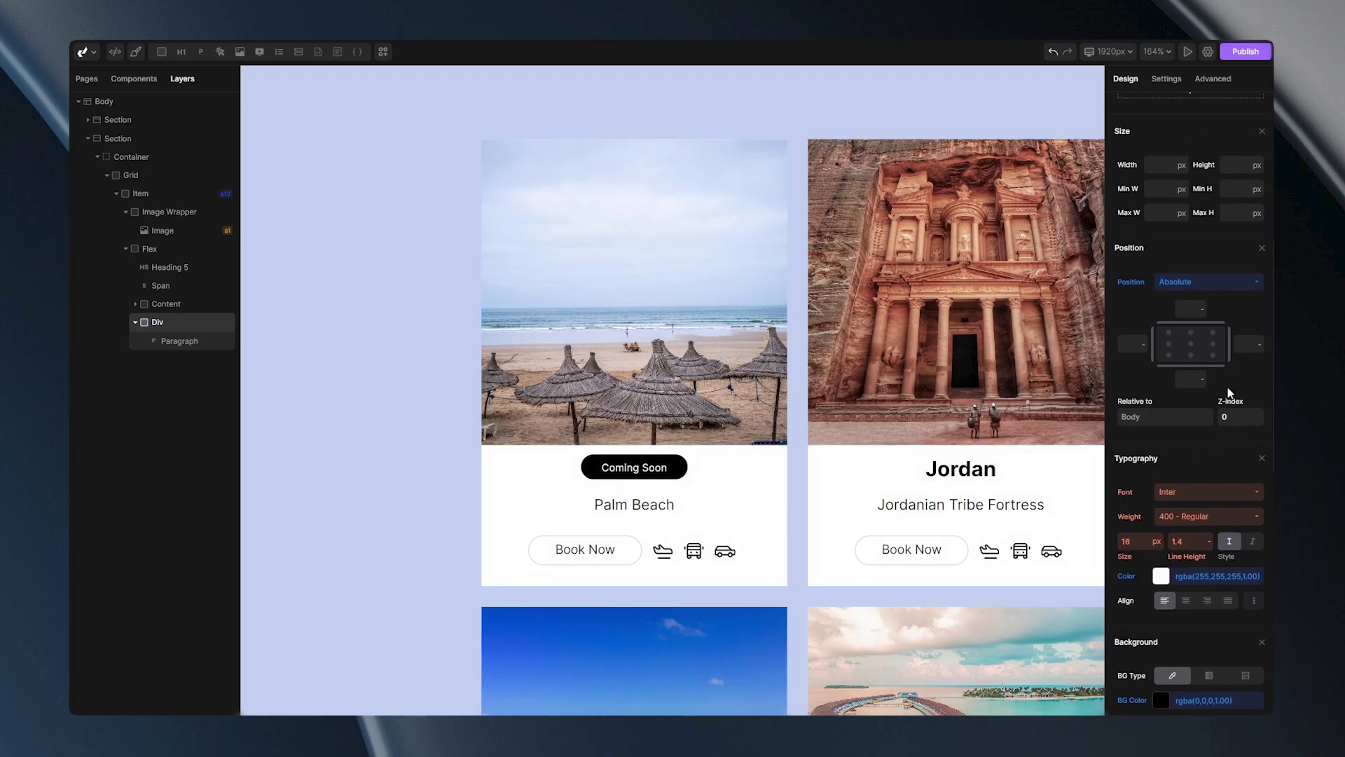
# Anchor the Coming Soon badge top-right with 10px top and 10px right offsets.
pyautogui.click(1213, 335)
pyautogui.scroll(5, 814, 117)
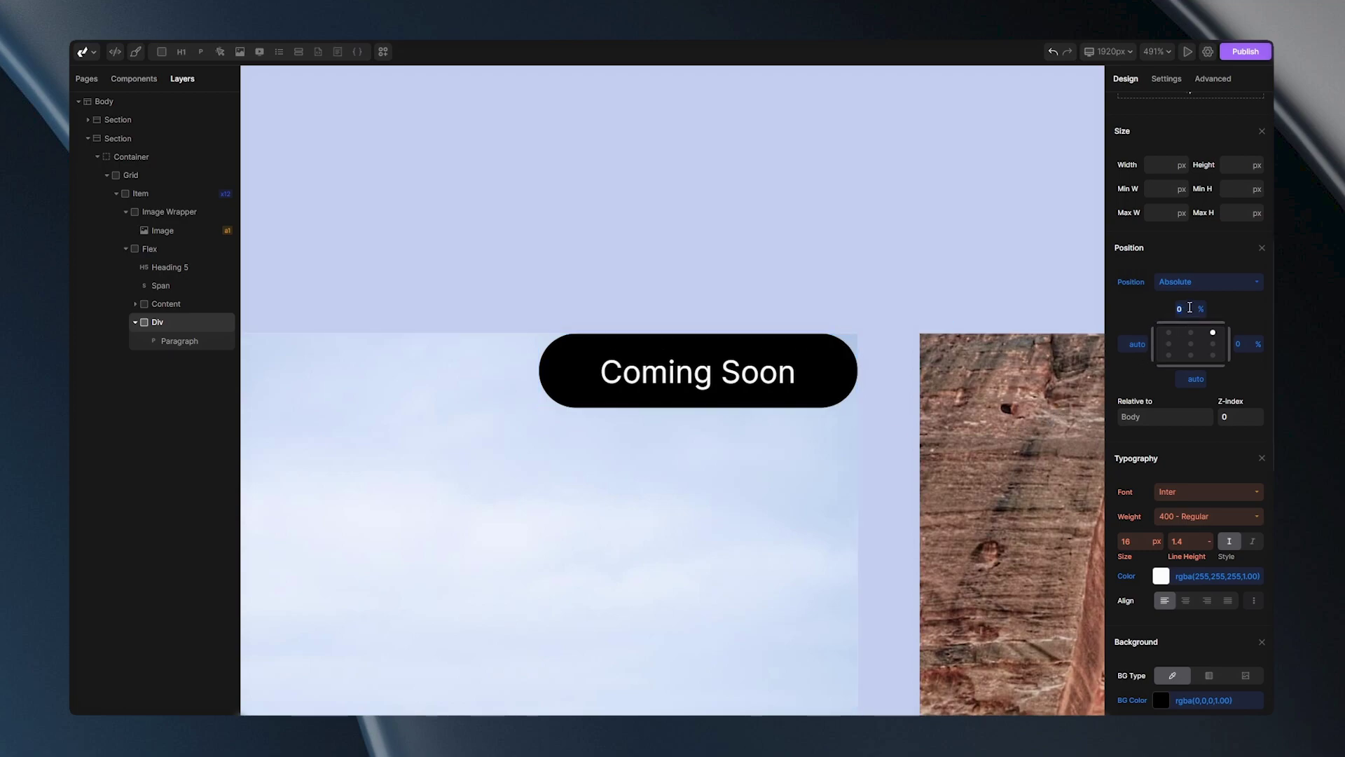
pyautogui.write('10px')
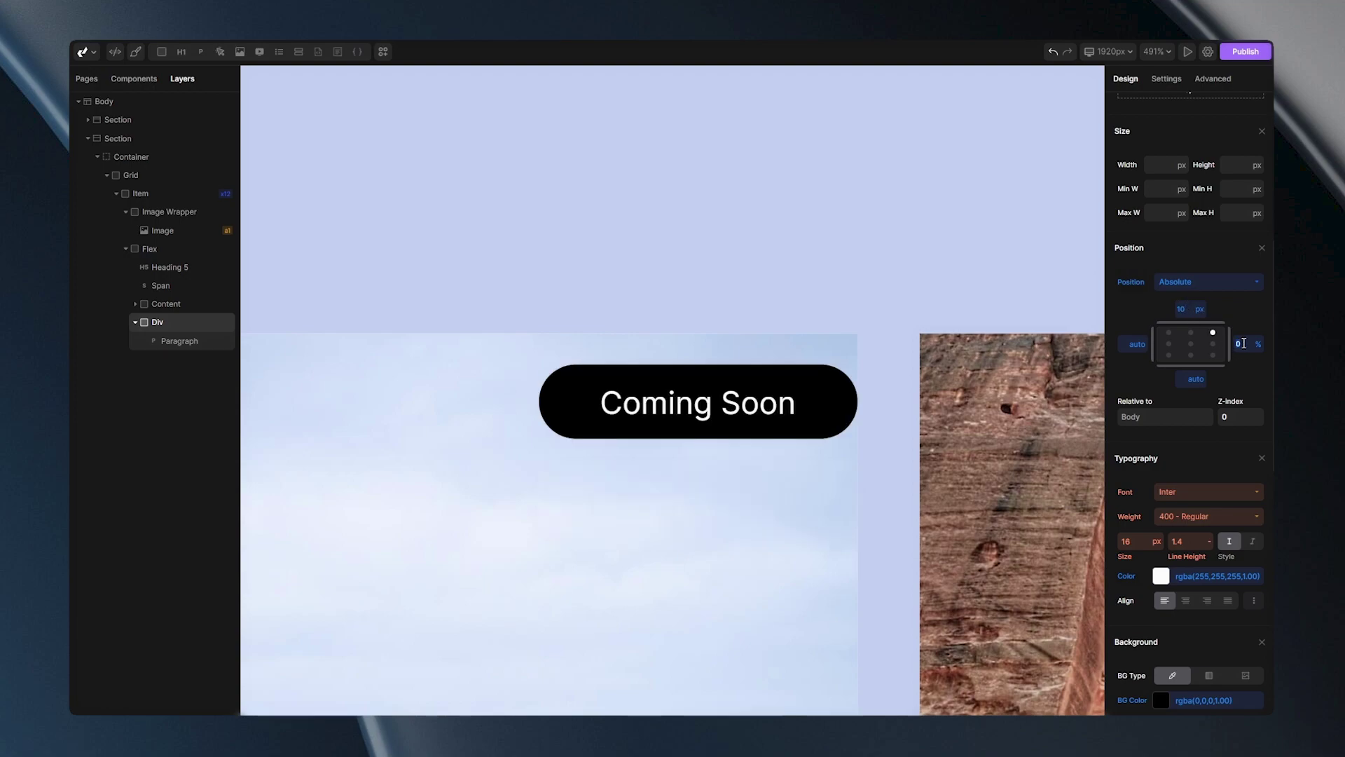
pyautogui.write('10px')
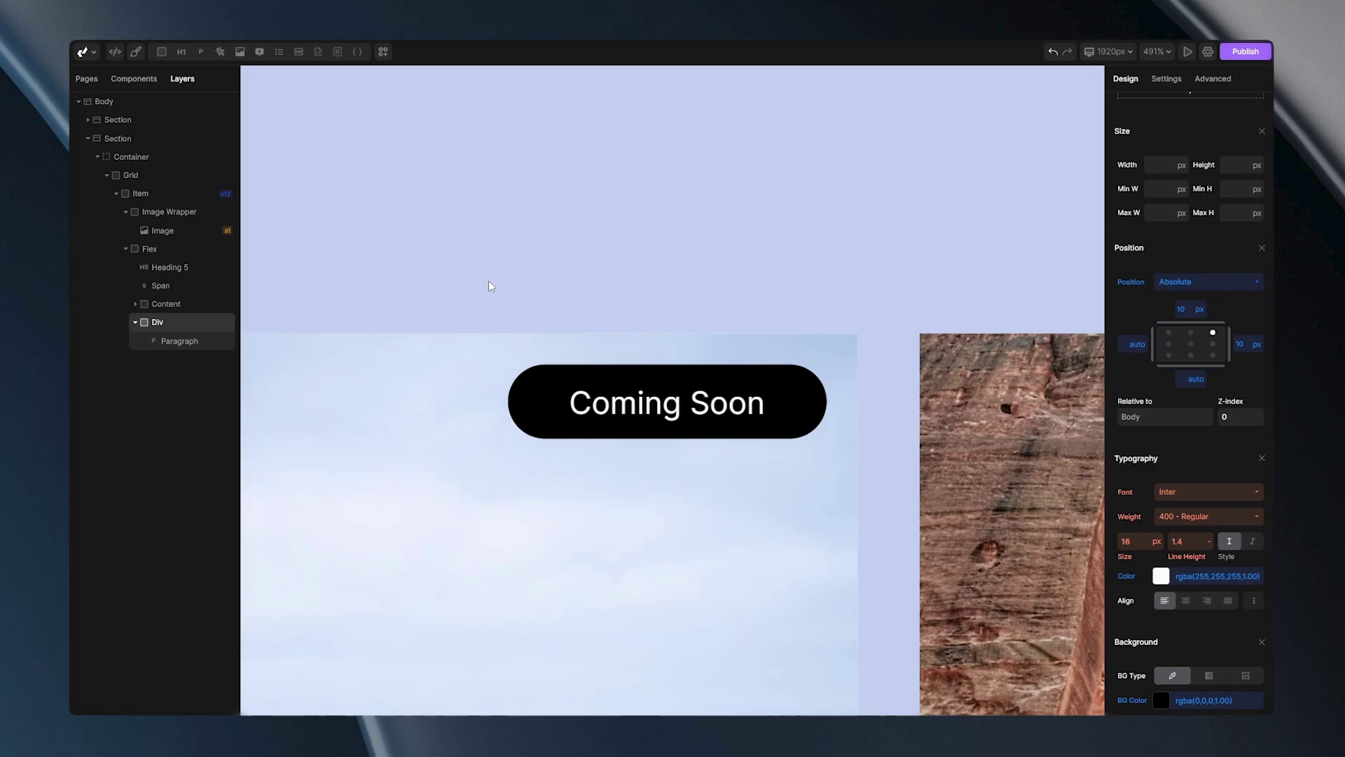
pyautogui.scroll(-8, 492, 286)
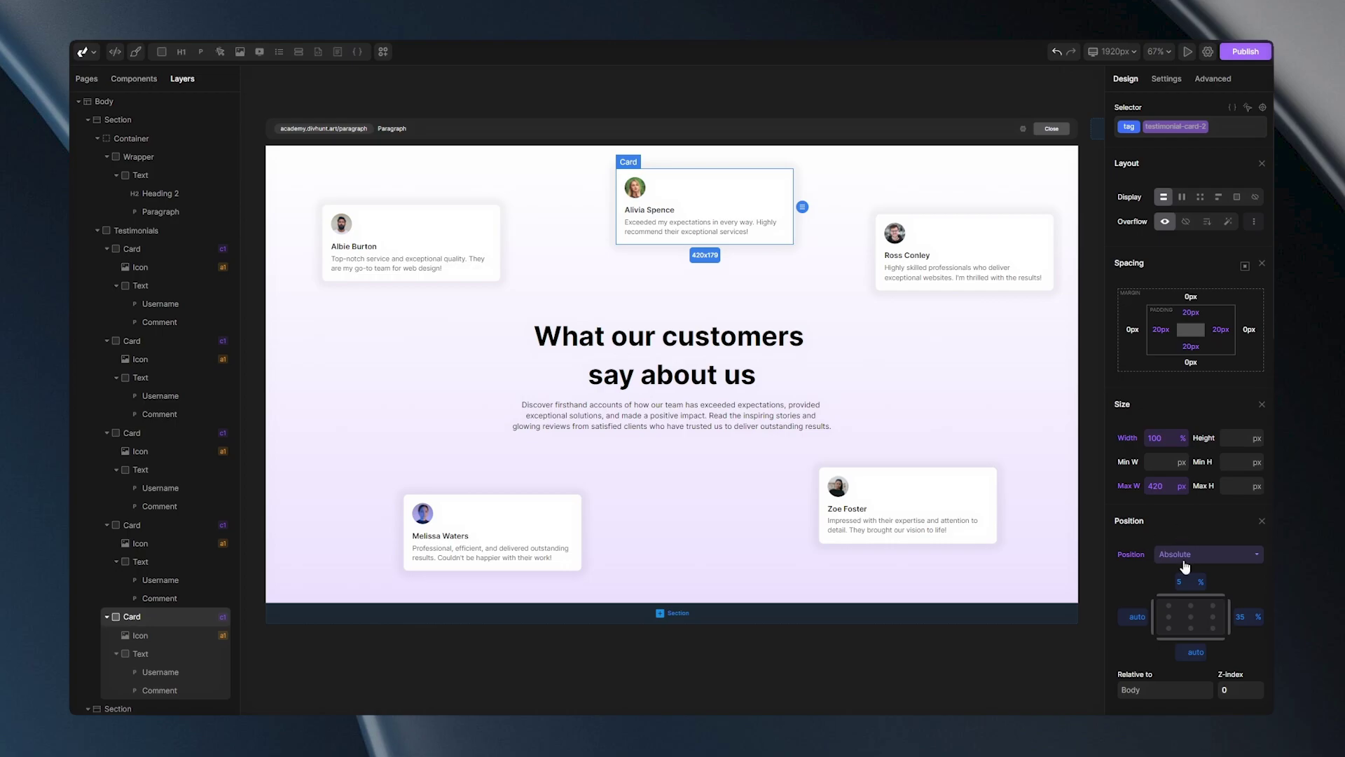
# Select the top-right testimonial card to inspect its Absolute position offsets.
pyautogui.click(968, 254)
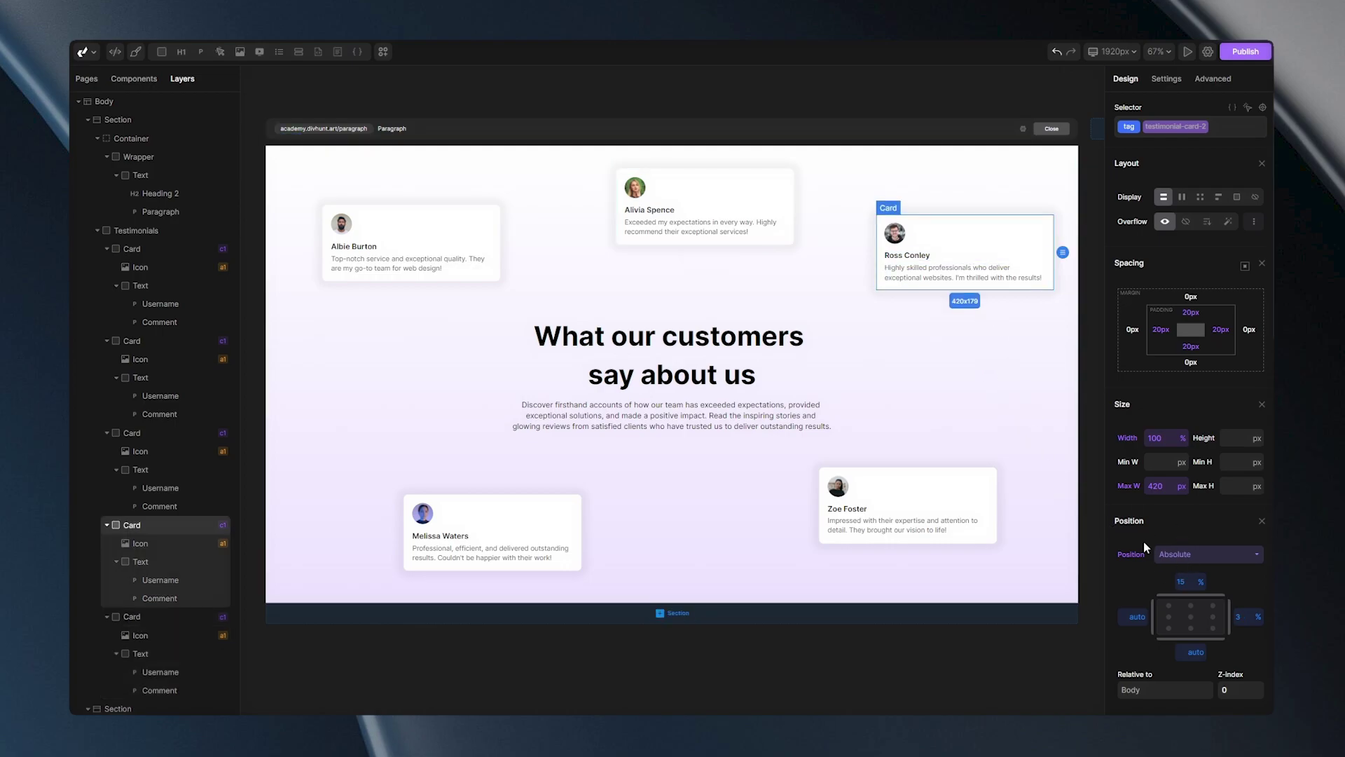
pyautogui.scroll(-2, 865, 545)
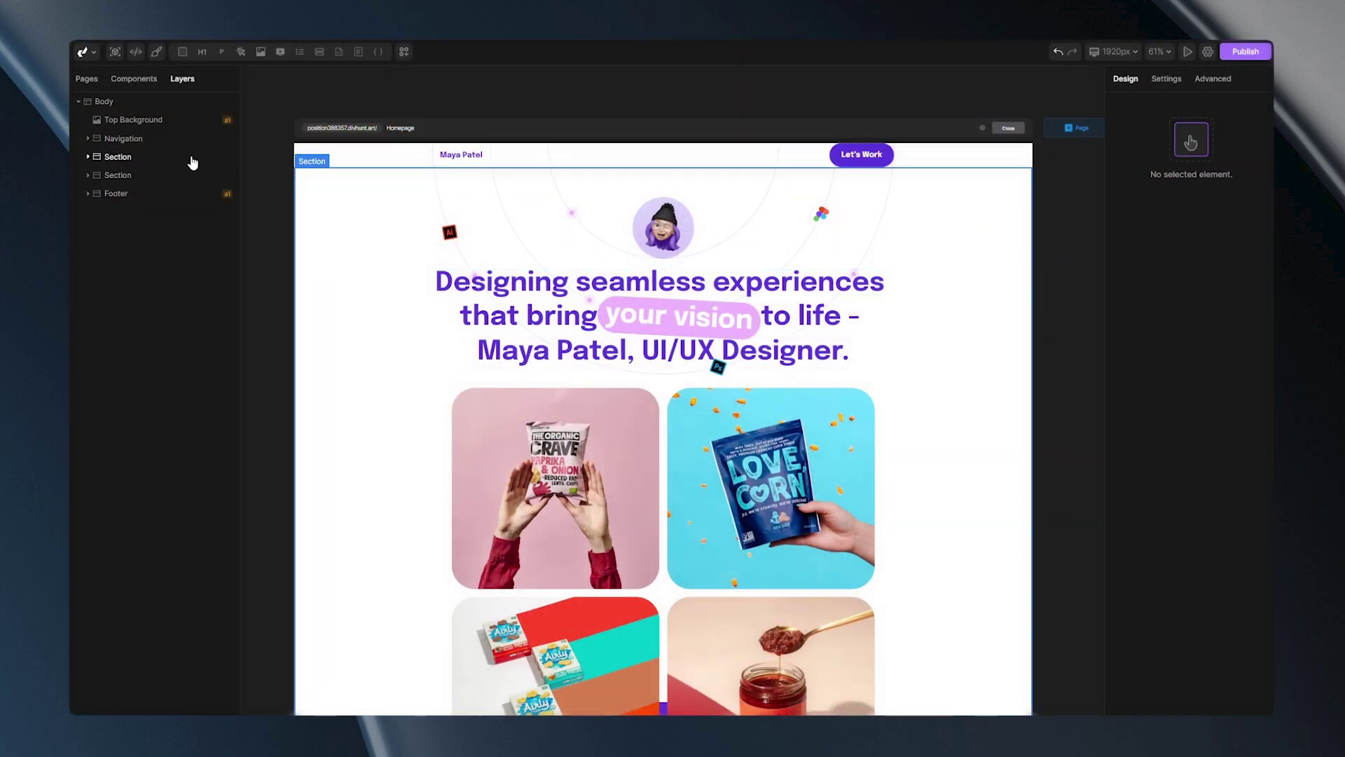
# Make the Navigation bar Fixed, anchored top full-width, with Z-Index 99999.
pyautogui.click(147, 140)
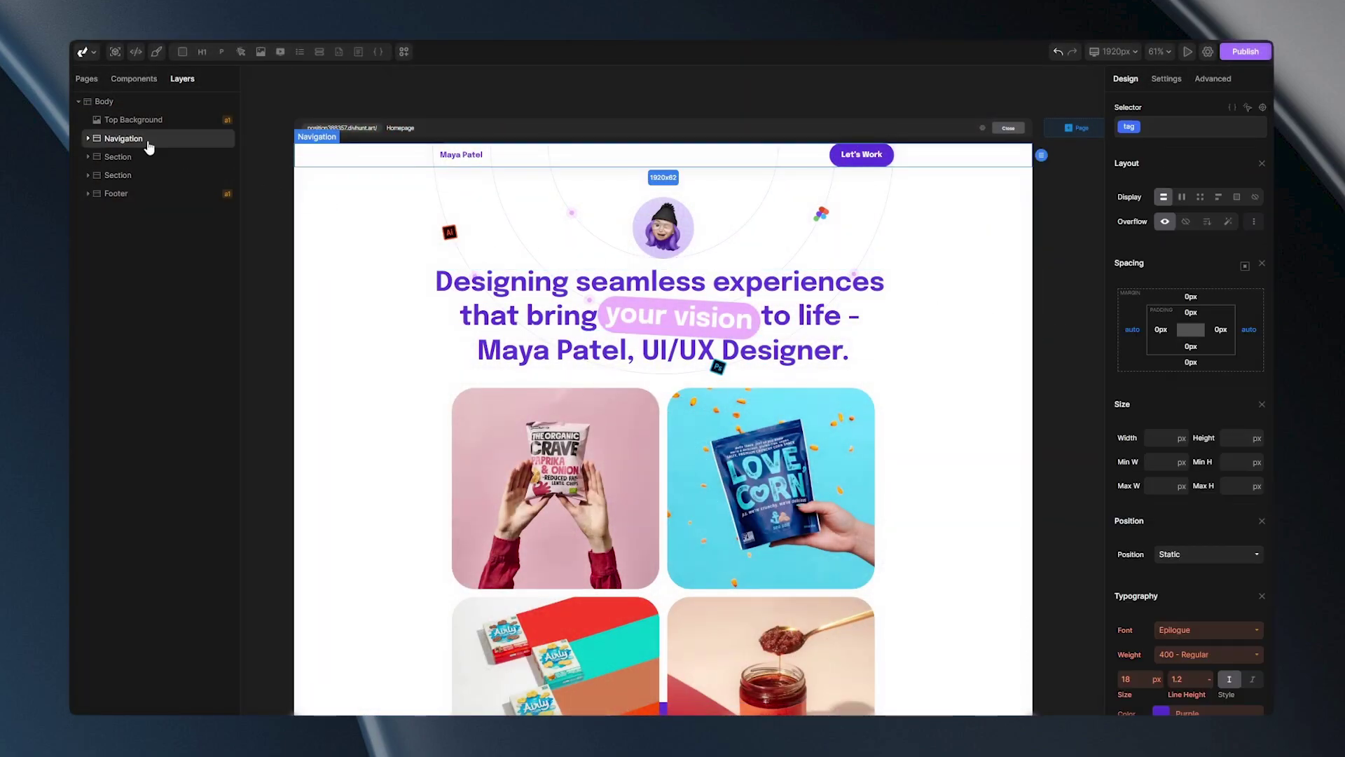
pyautogui.scroll(-4, 1111, 472)
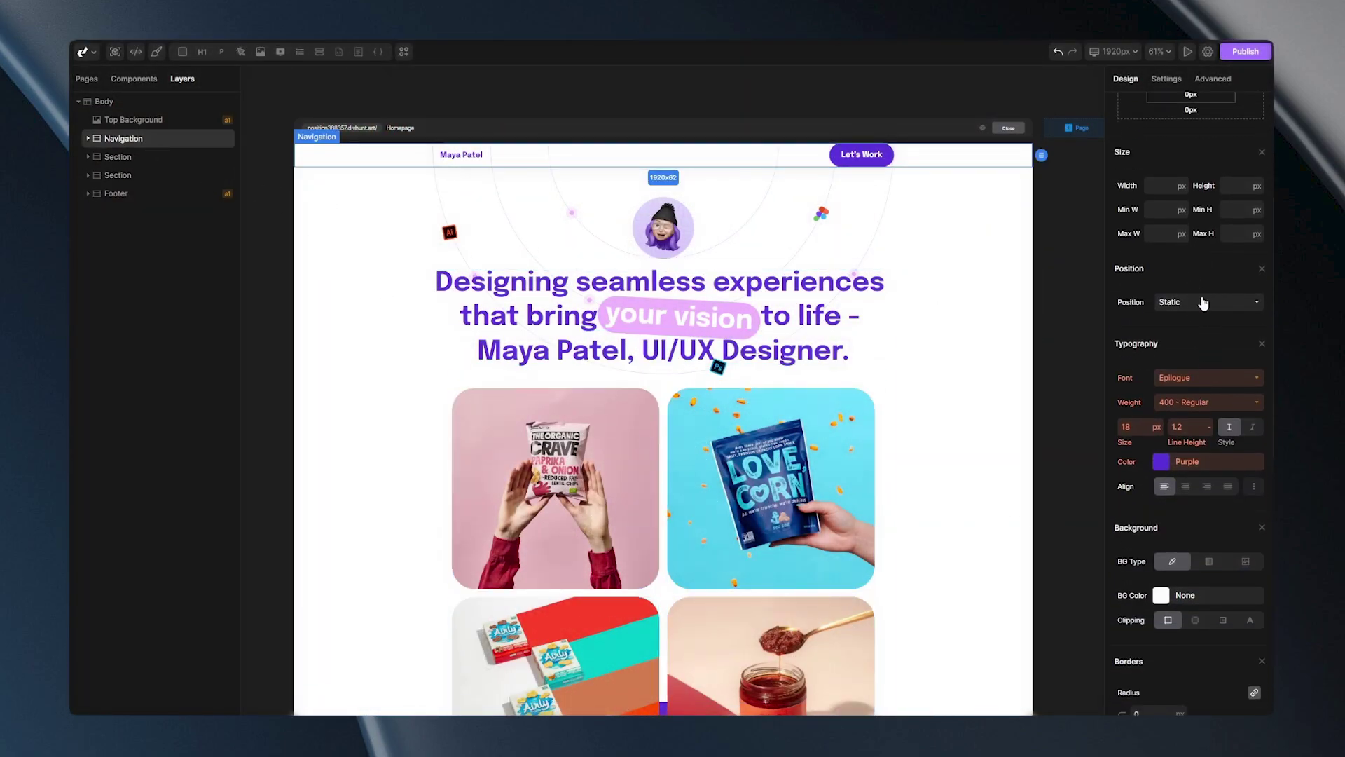
pyautogui.click(1203, 302)
pyautogui.click(1177, 371)
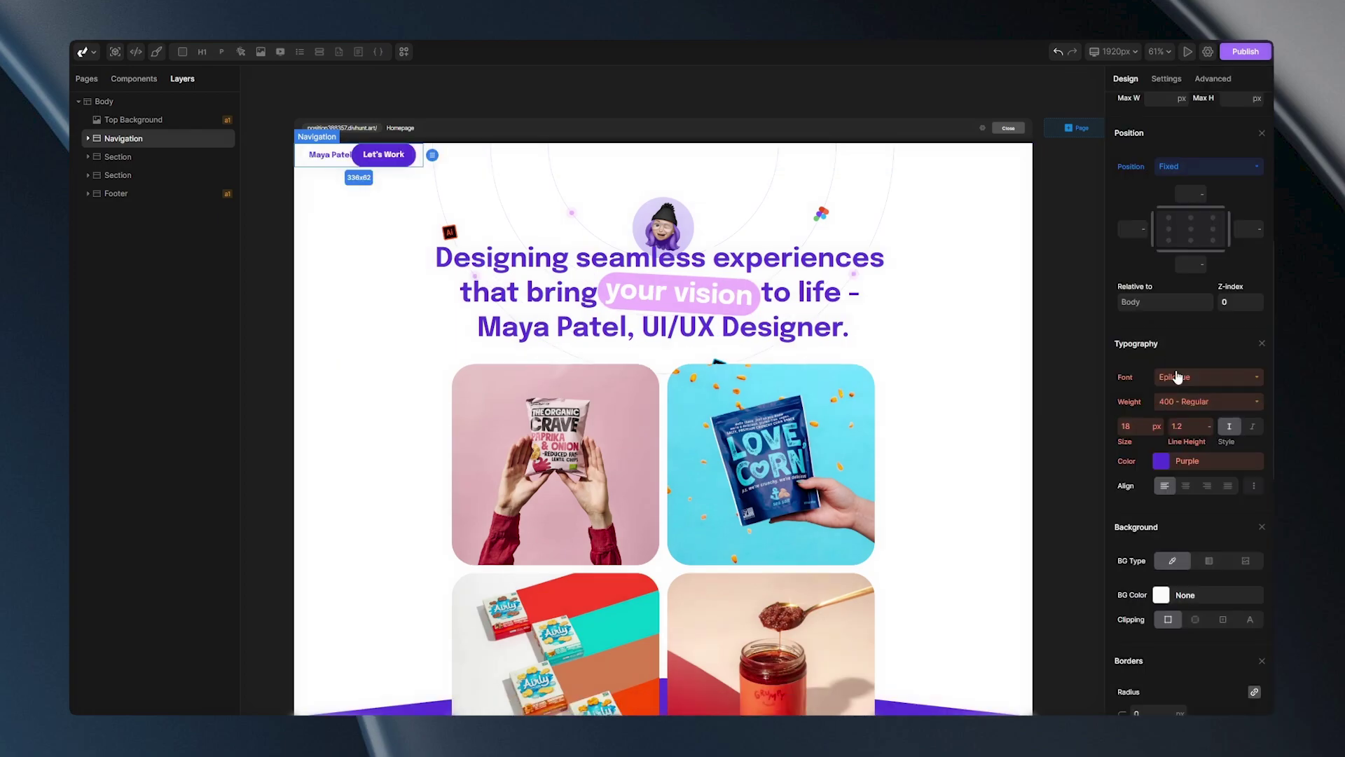
pyautogui.click(1192, 219)
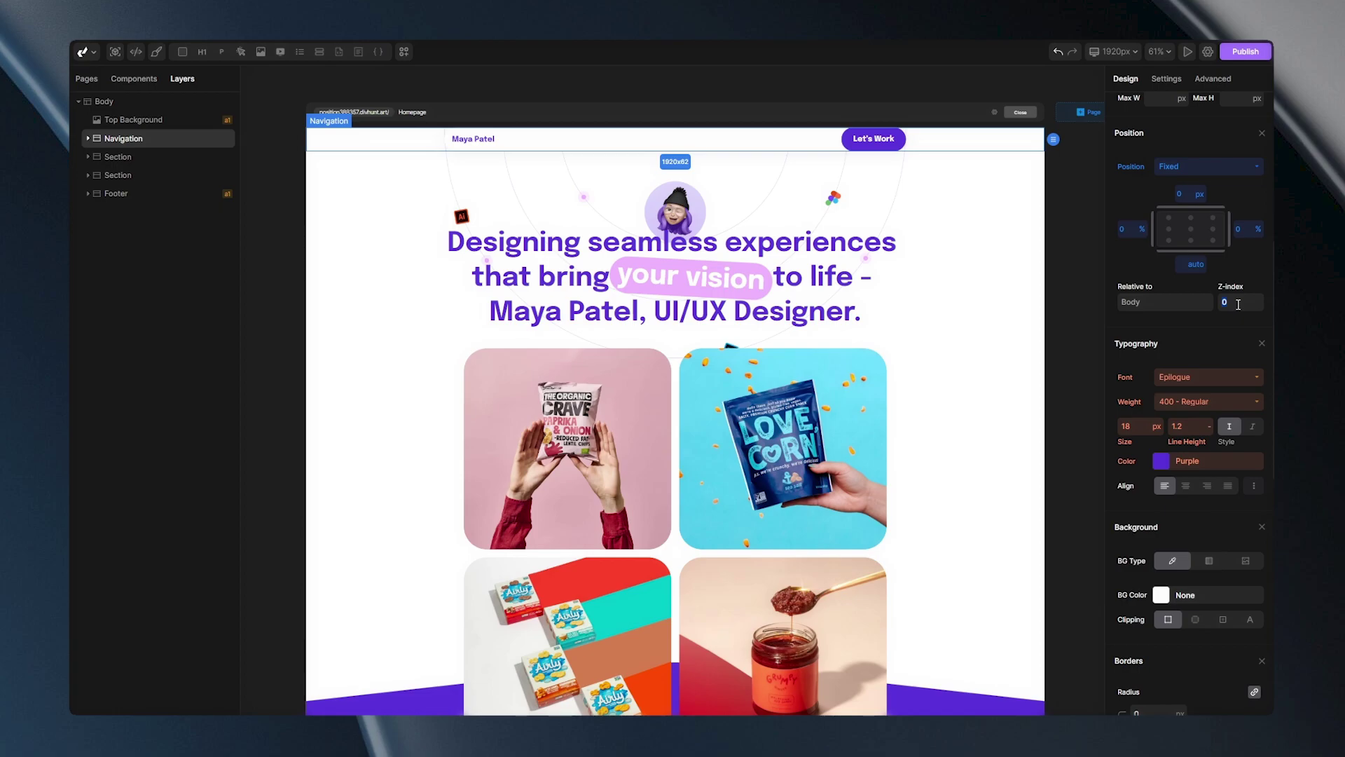
pyautogui.write('99999')
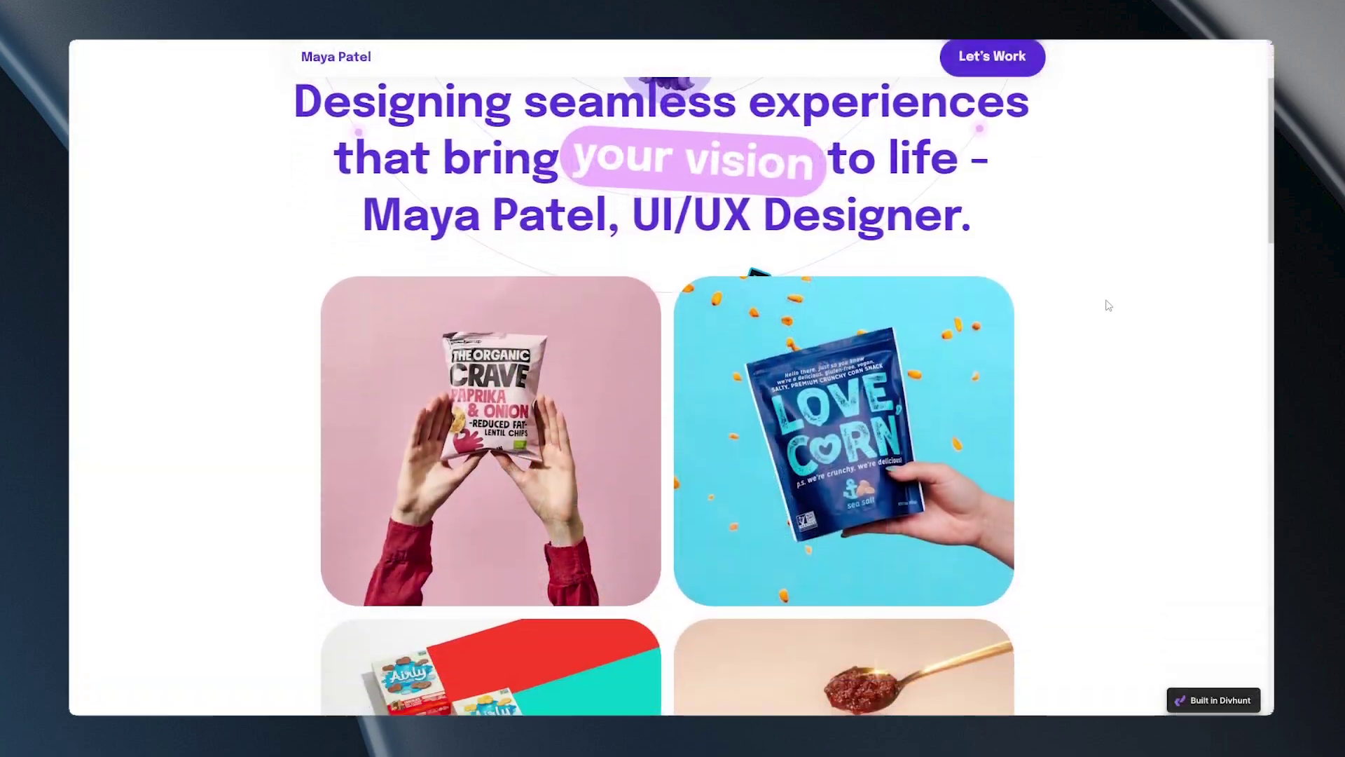
# Change the fixed navigation bar's top offset from 0 to -6 px.
pyautogui.scroll(-5, 1111, 303)
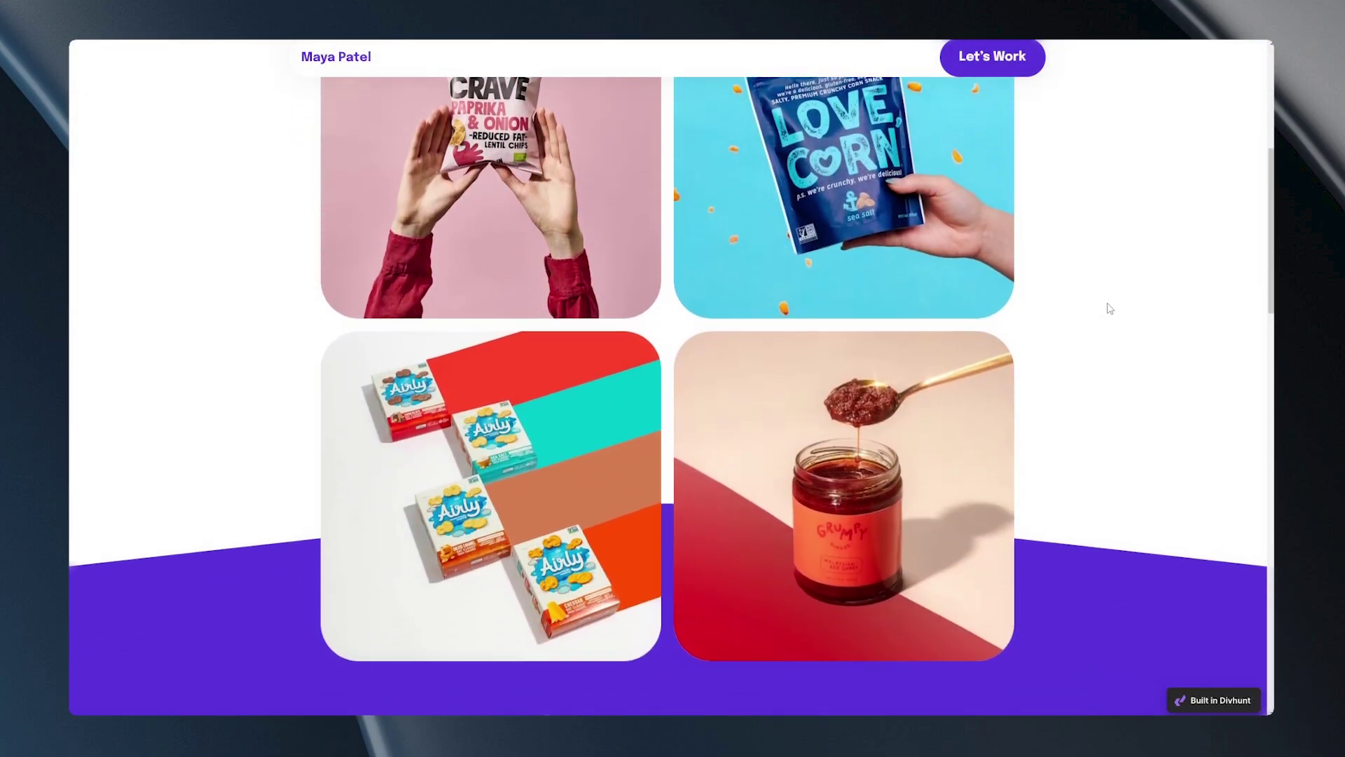
pyautogui.scroll(-5, 1112, 317)
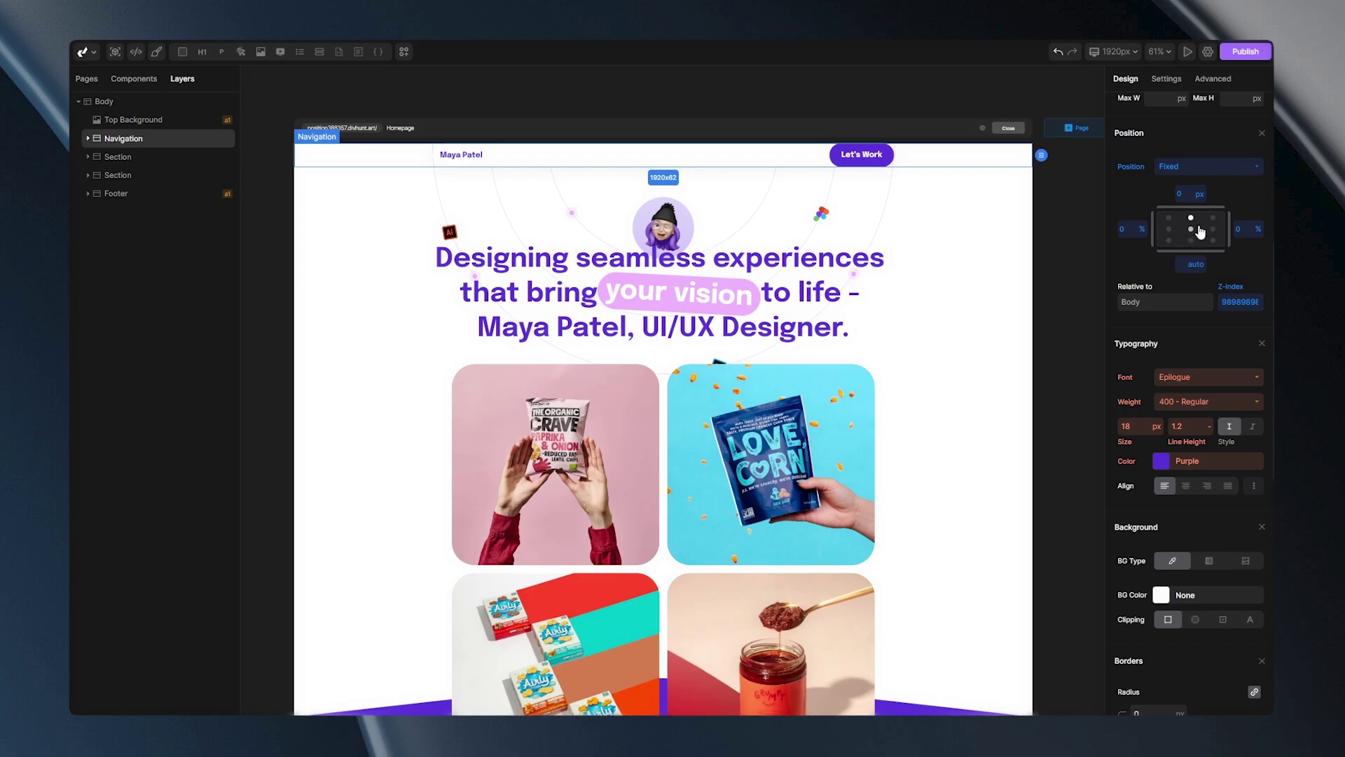
pyautogui.moveTo(1200, 194); pyautogui.dragTo(1206, 221)
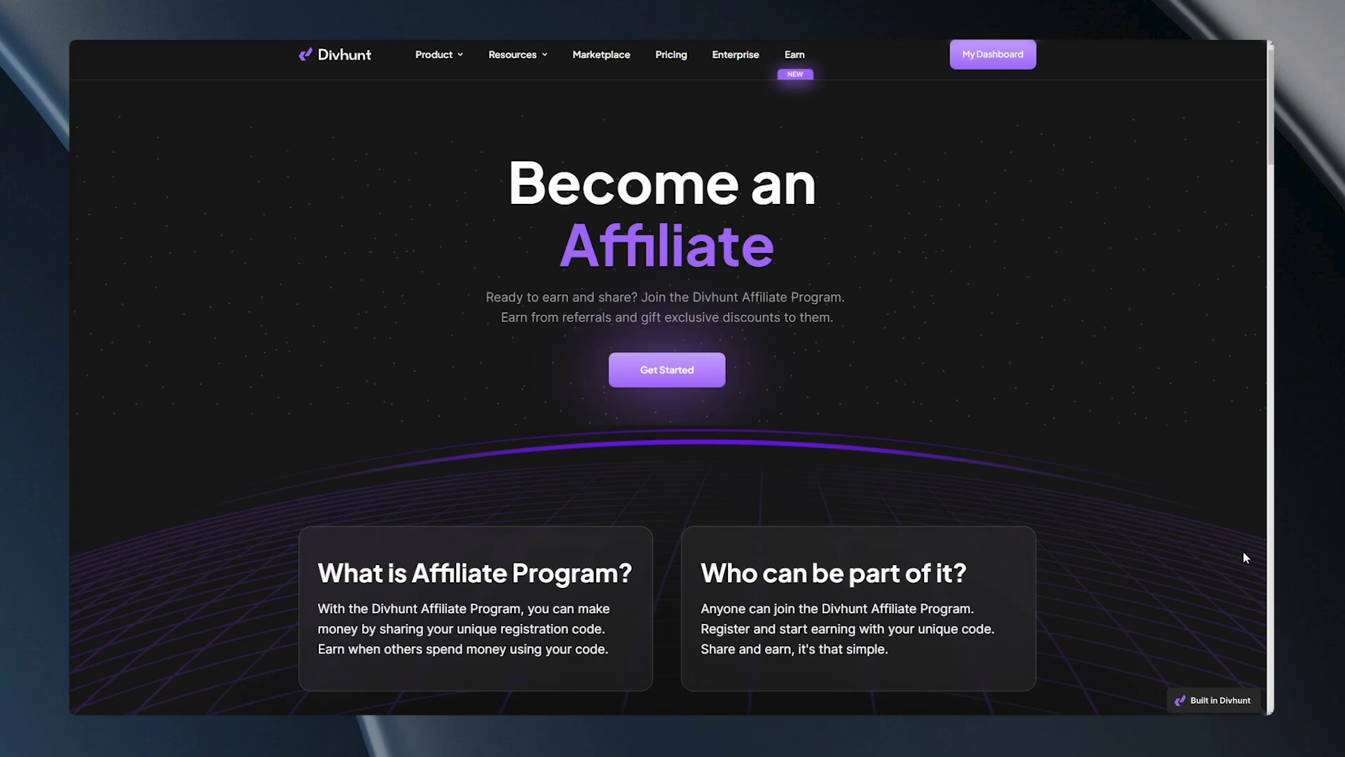
# Scroll down through the Become an Affiliate page's sections.
pyautogui.scroll(-2, 1245, 560)
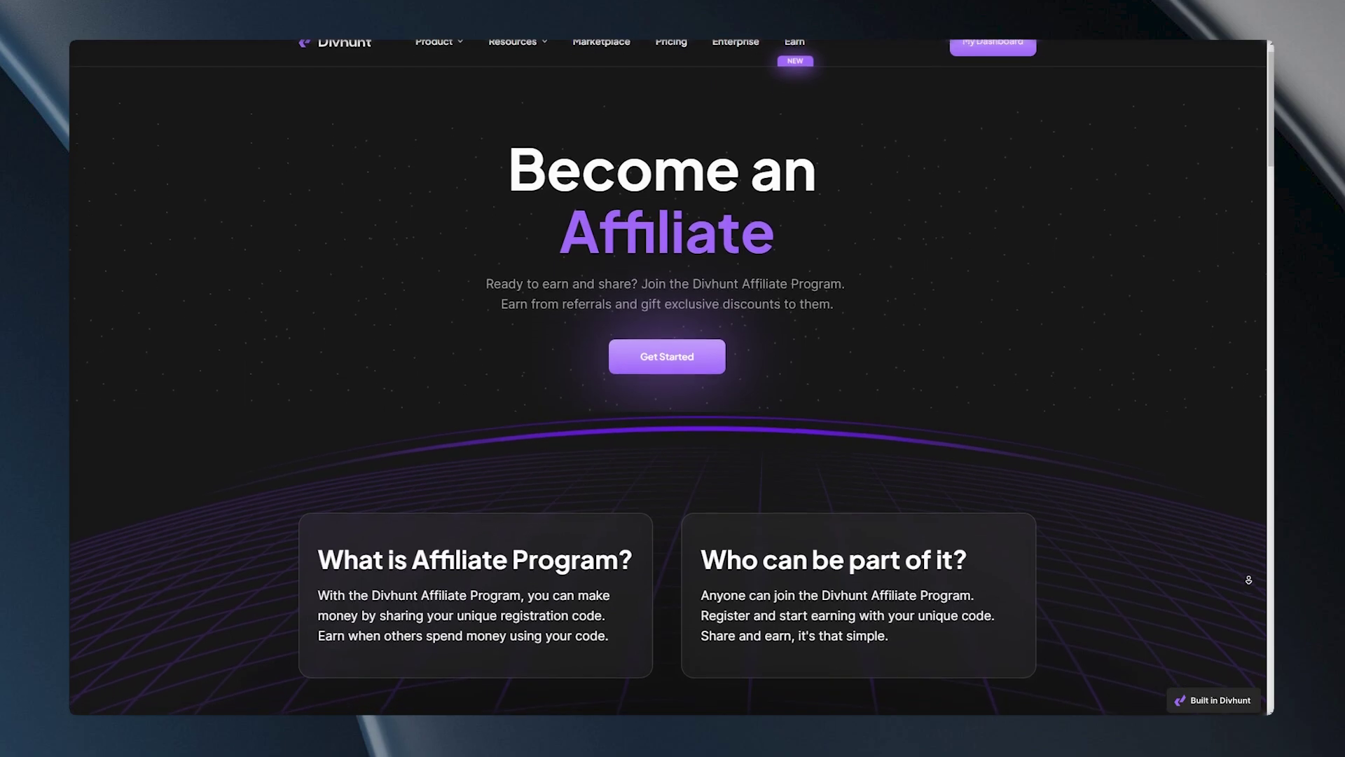
pyautogui.scroll(-6, 1249, 584)
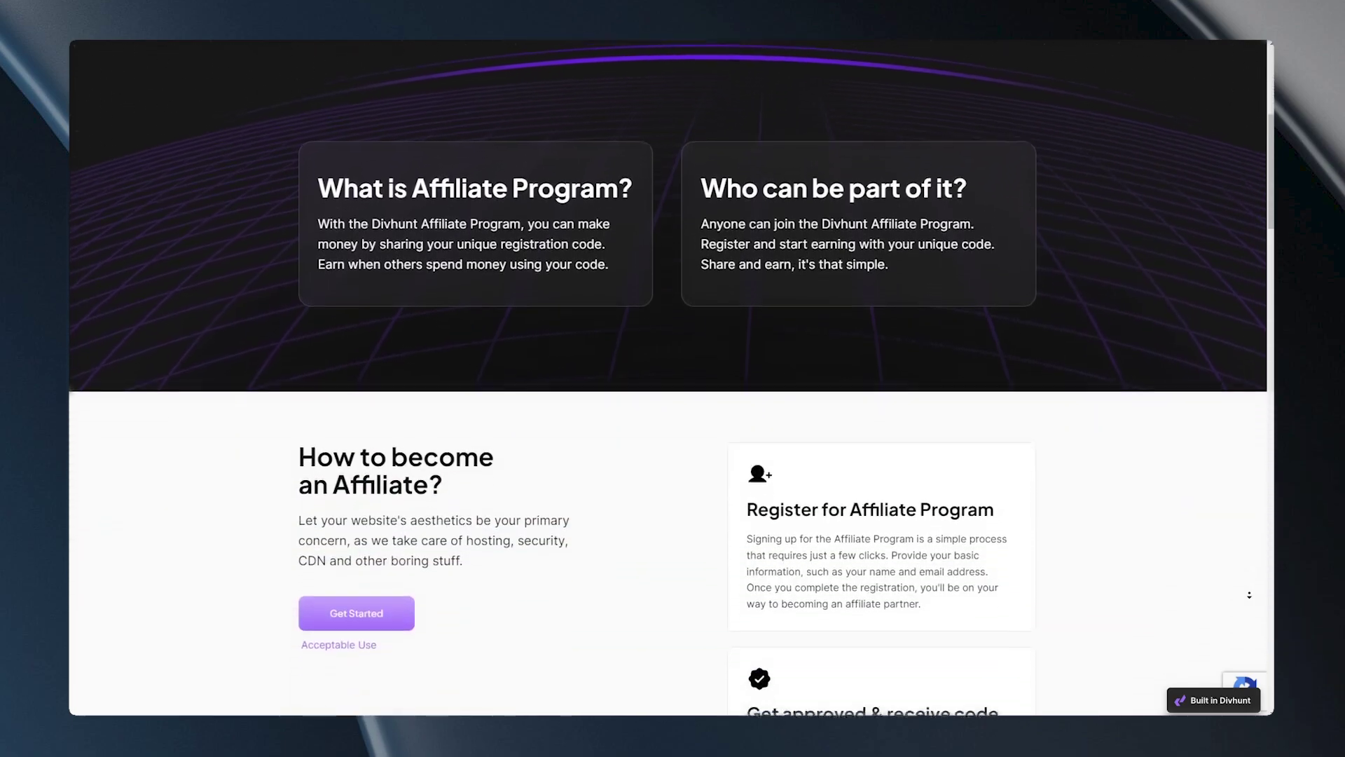
pyautogui.scroll(-4, 1249, 595)
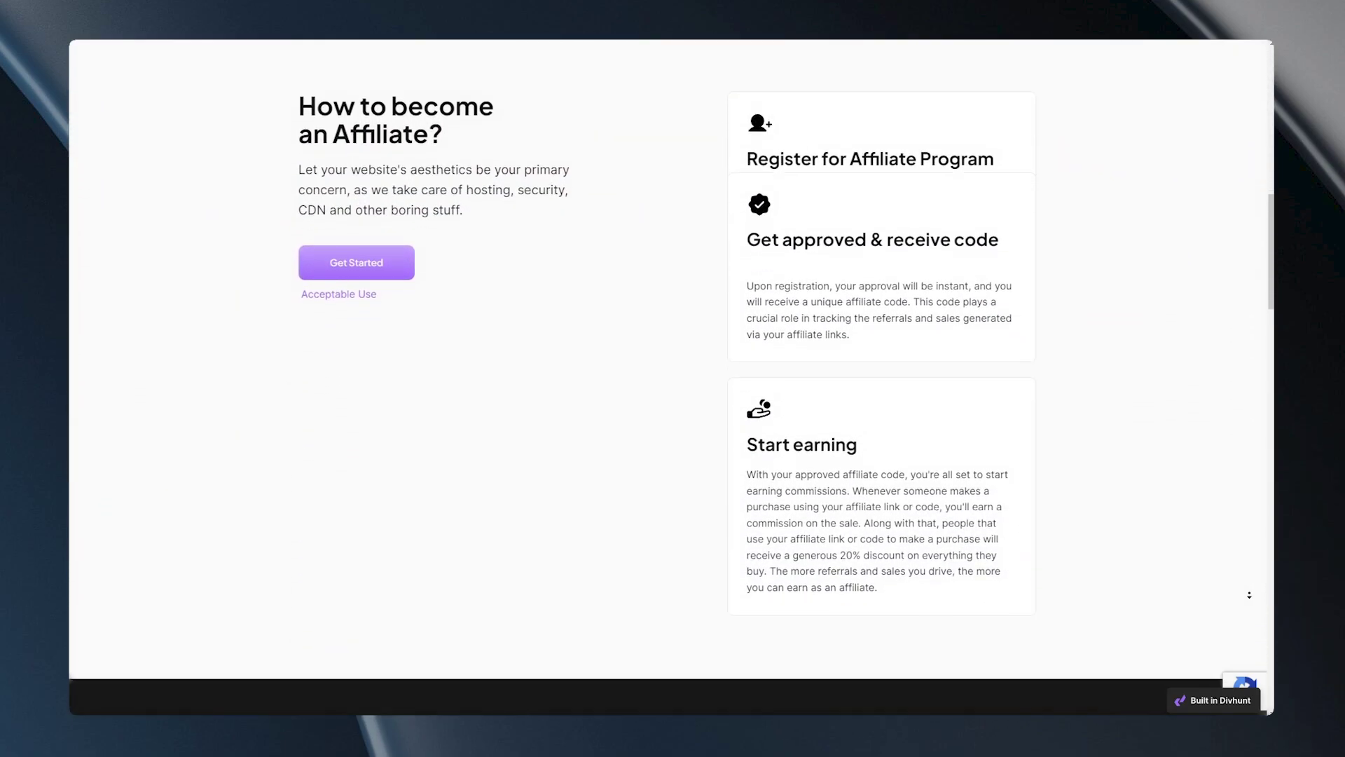
pyautogui.scroll(-4, 1249, 595)
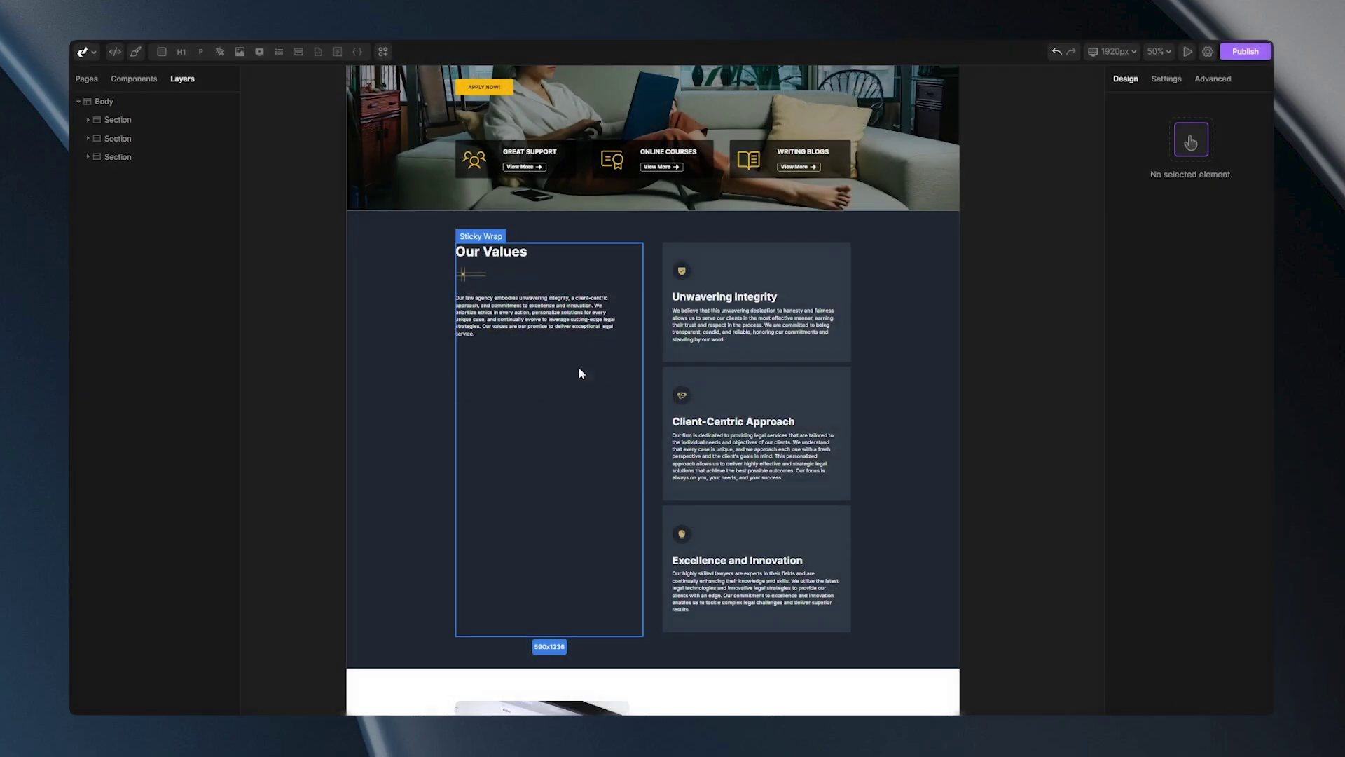
# Give the Our Values text block Sticky positioning with a top offset of 0 px.
pyautogui.click(505, 294)
pyautogui.click(1191, 555)
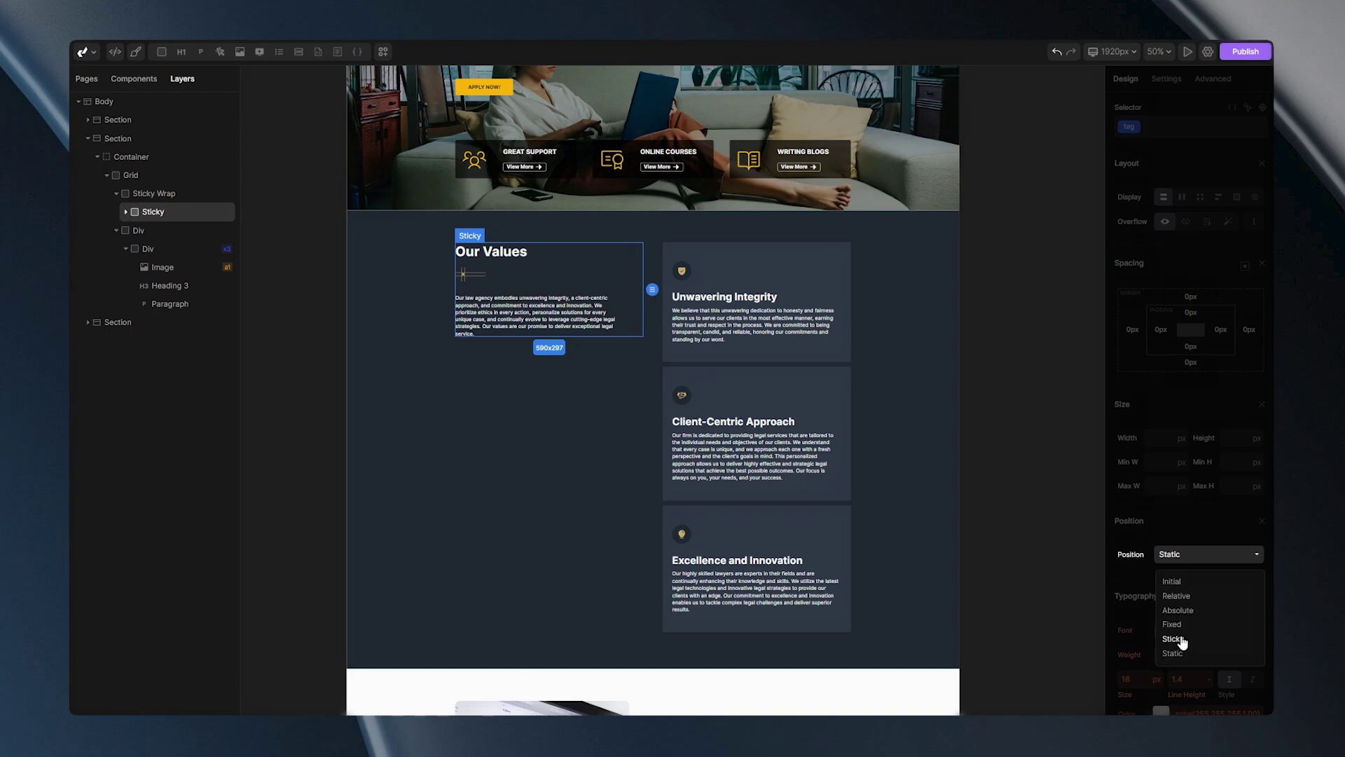
pyautogui.click(1181, 638)
pyautogui.click(1187, 582)
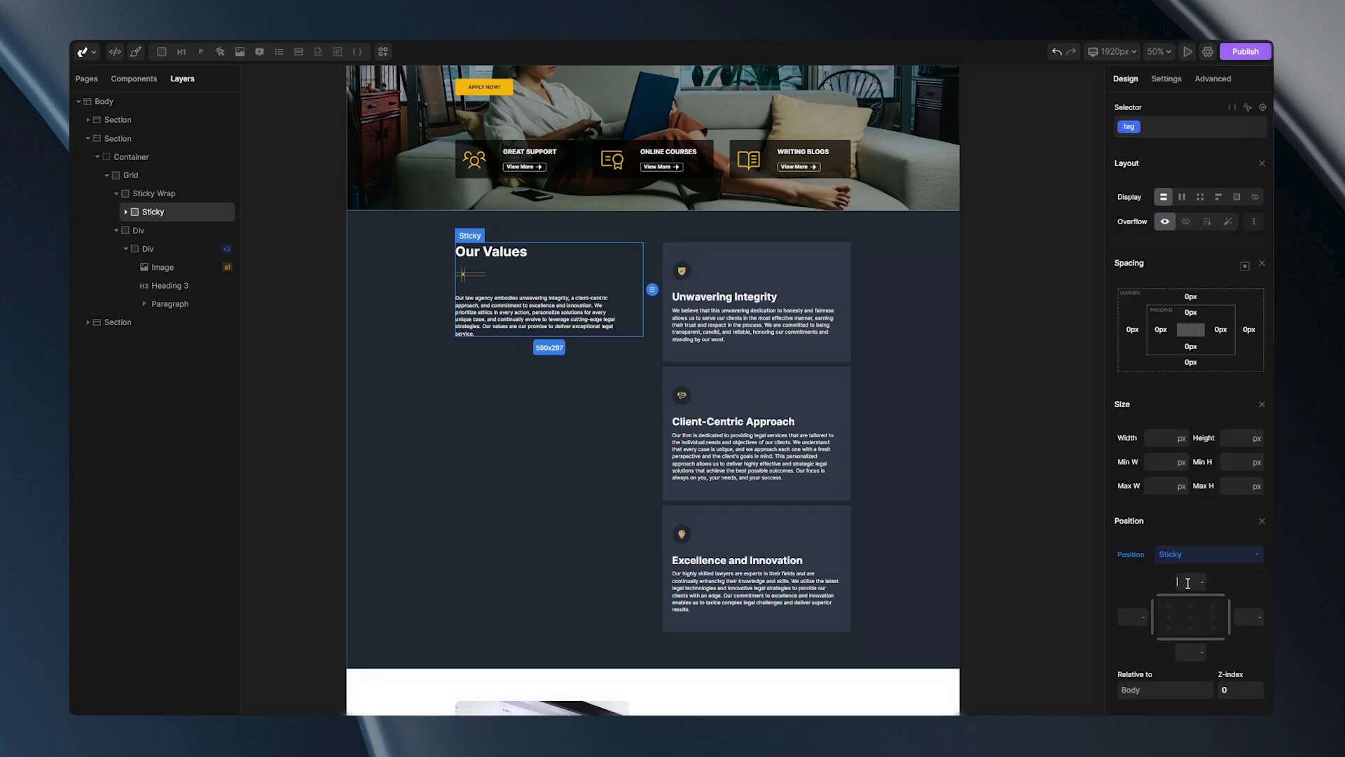
pyautogui.write('0')
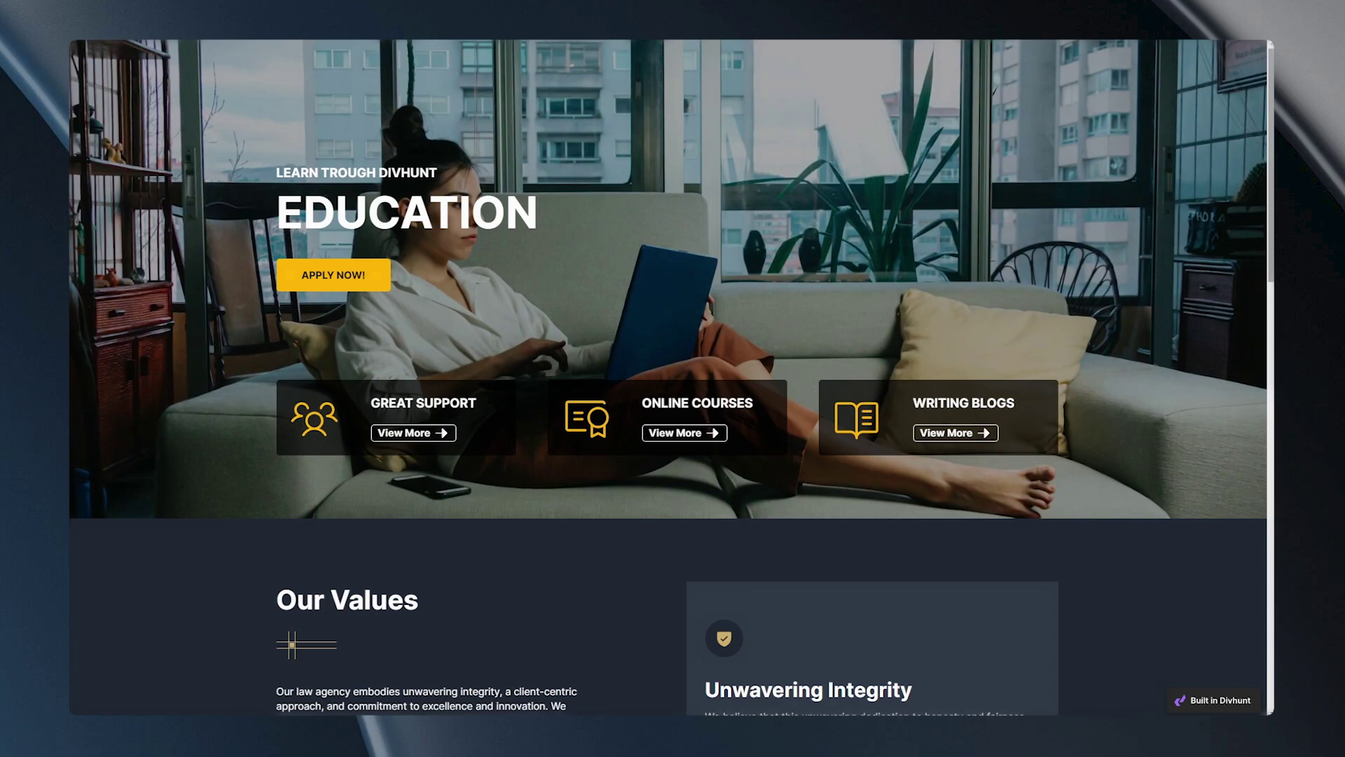
# Change the sticky Our Values block's top offset to 50 px, then scroll past the value cards.
pyautogui.scroll(-2, 672, 378)
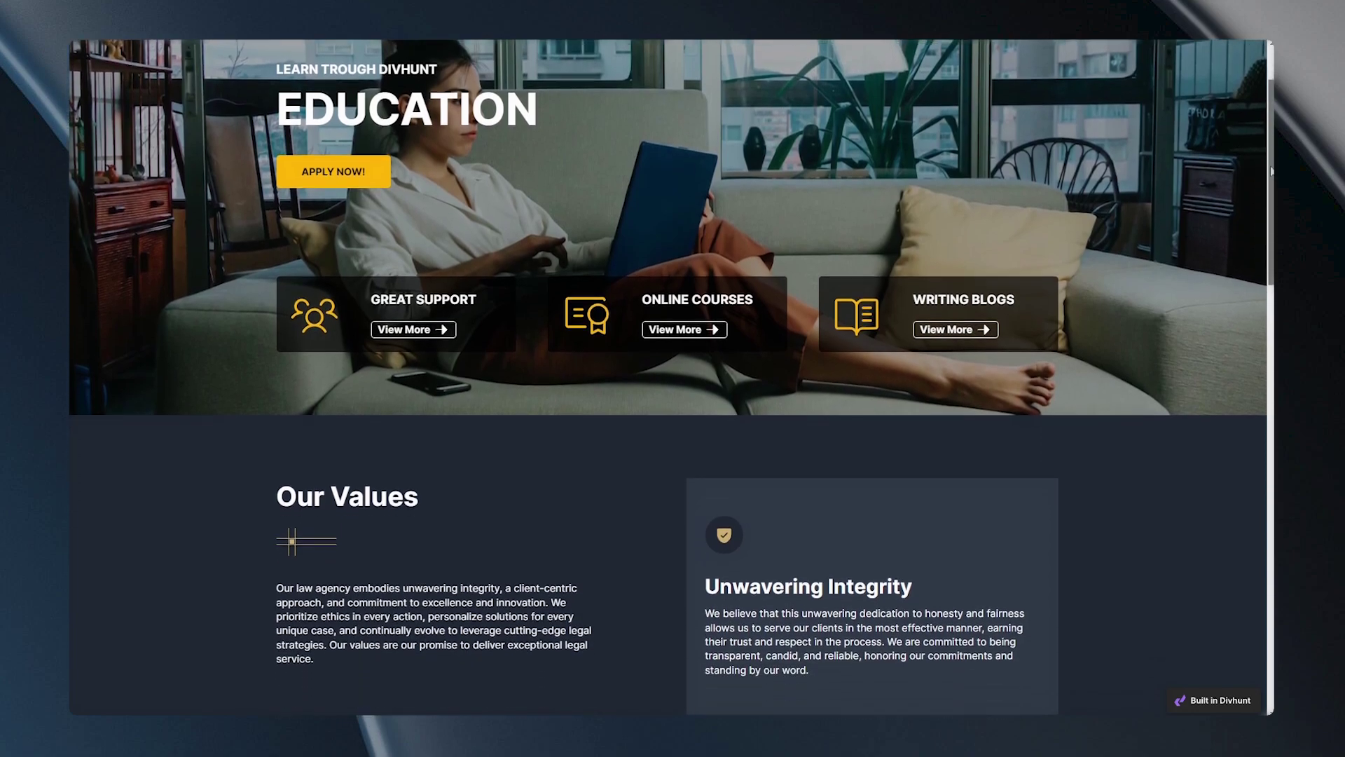
pyautogui.scroll(-6, 1271, 170)
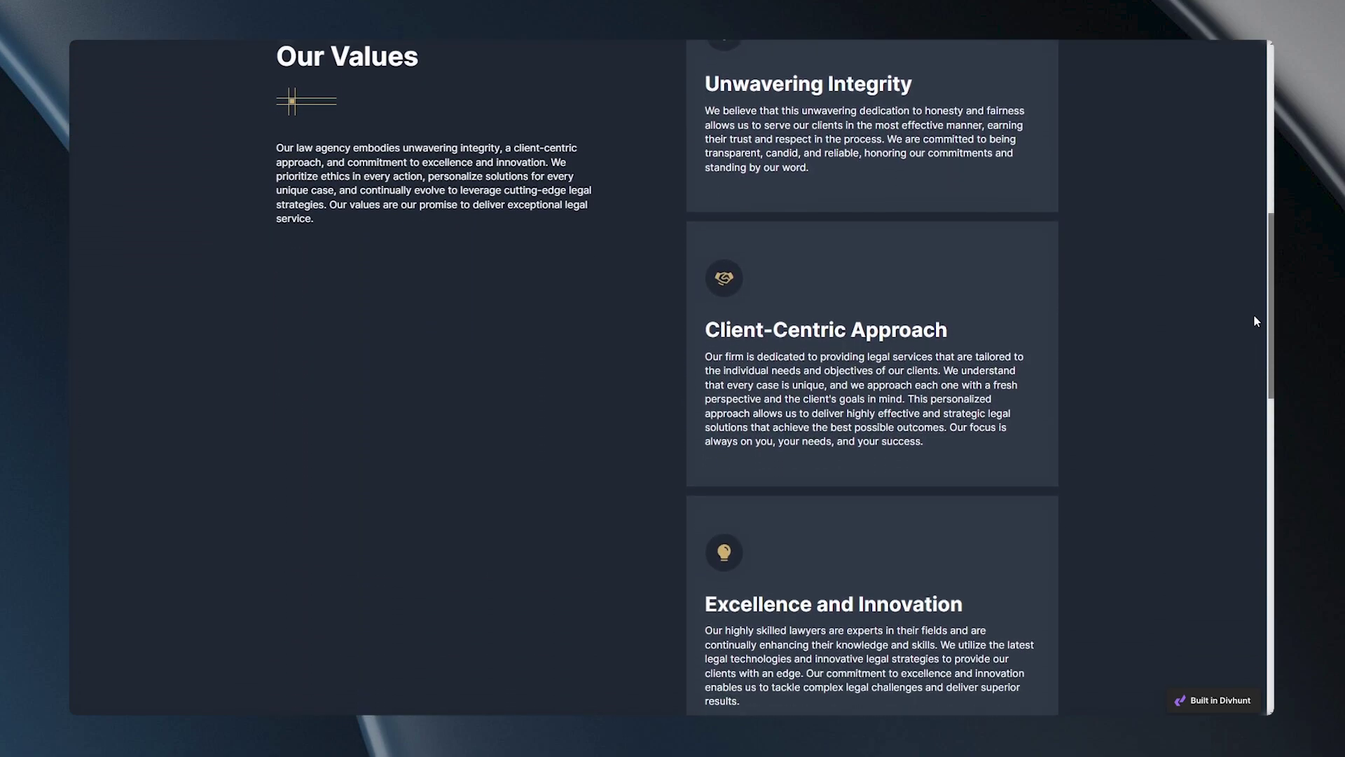
pyautogui.scroll(-7, 1254, 317)
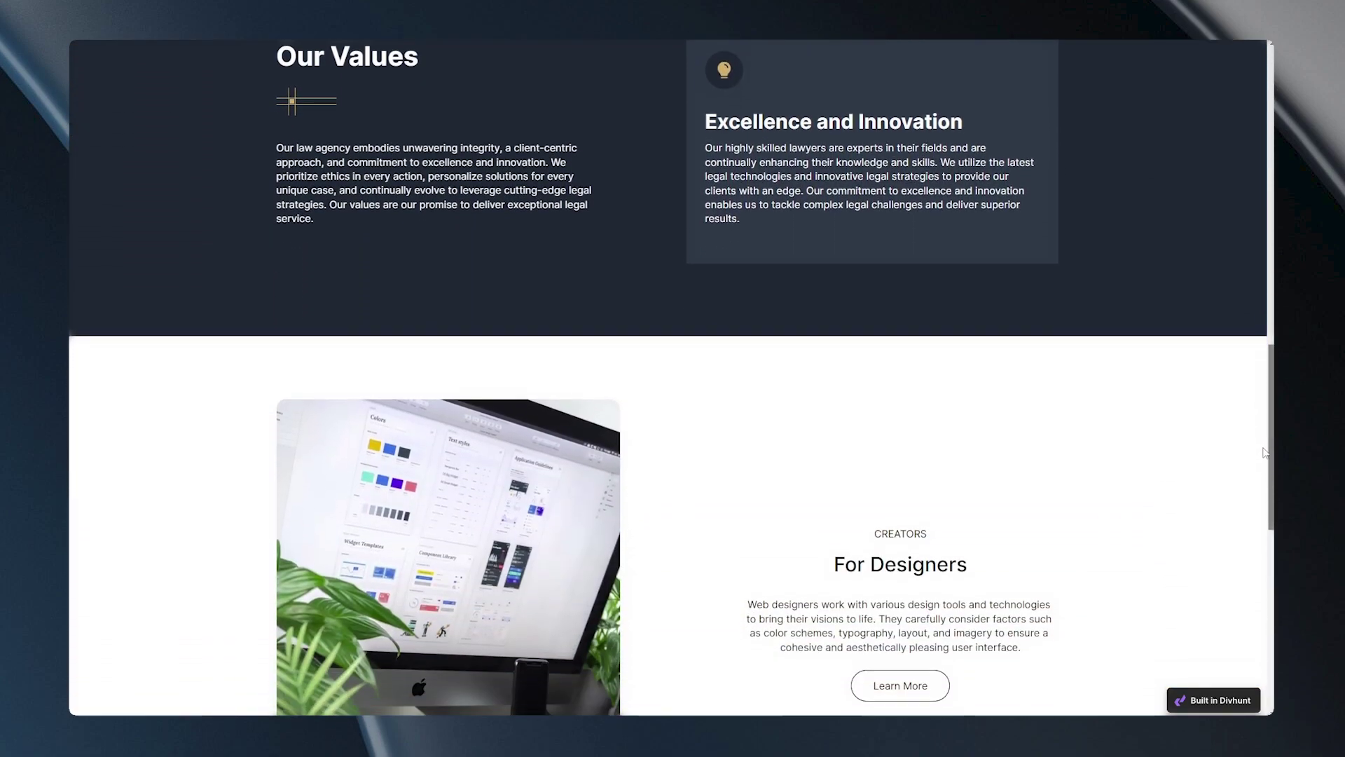
pyautogui.scroll(-1, 1265, 452)
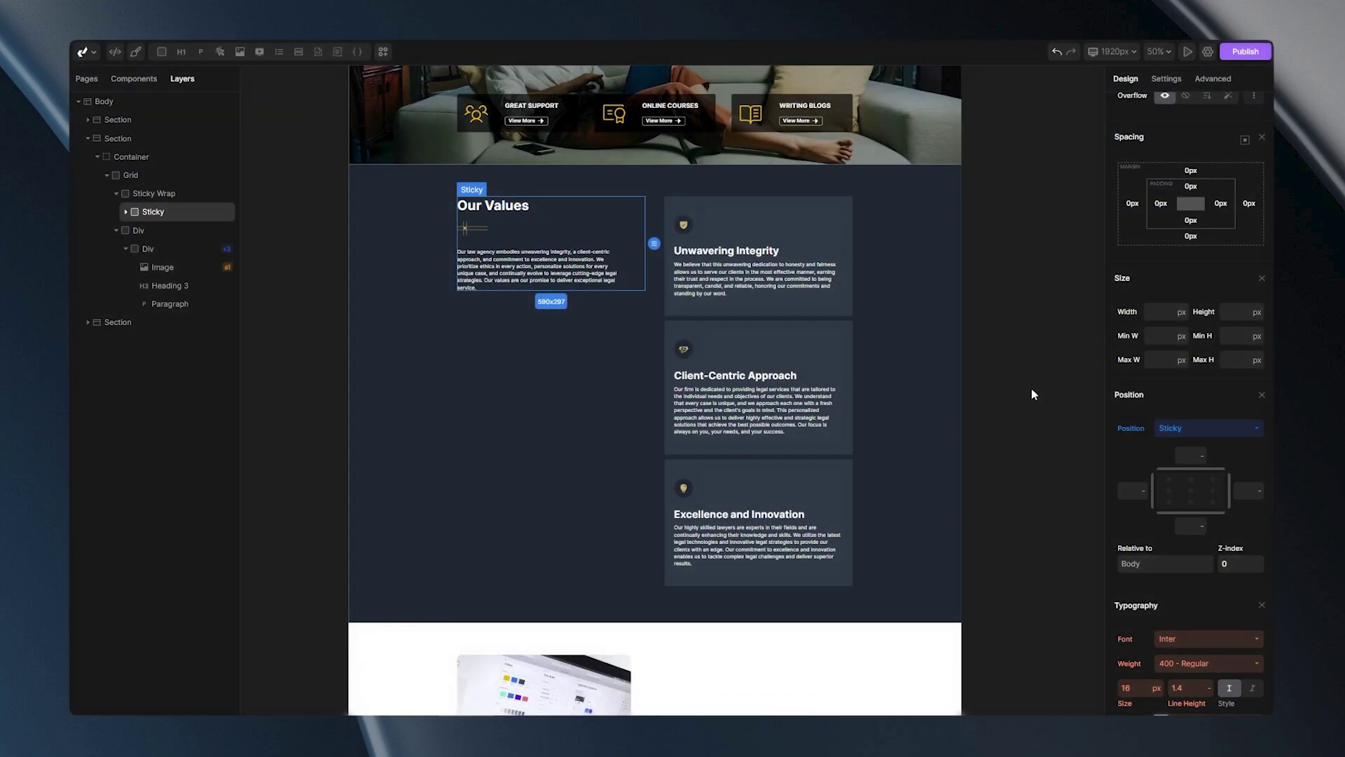
pyautogui.click(1190, 454)
pyautogui.write('50')
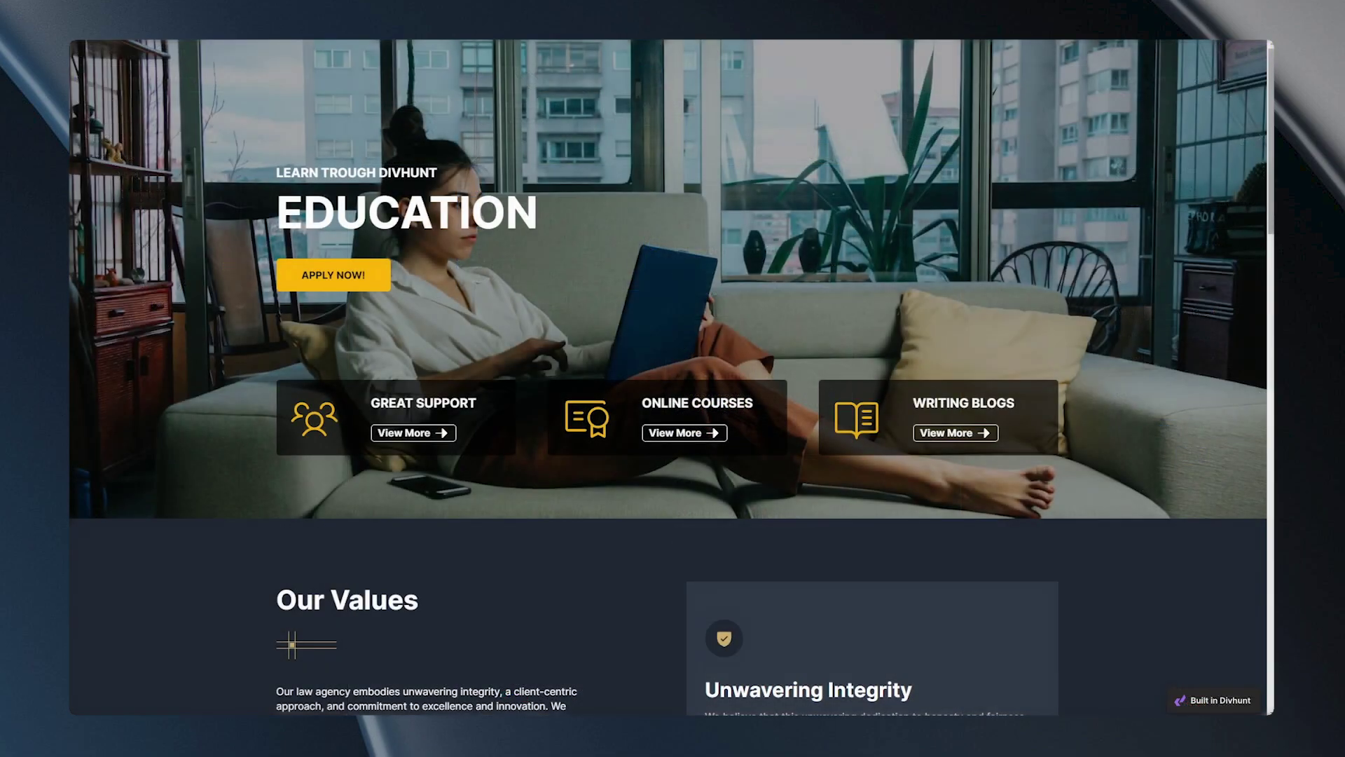
pyautogui.scroll(-6, 671, 378)
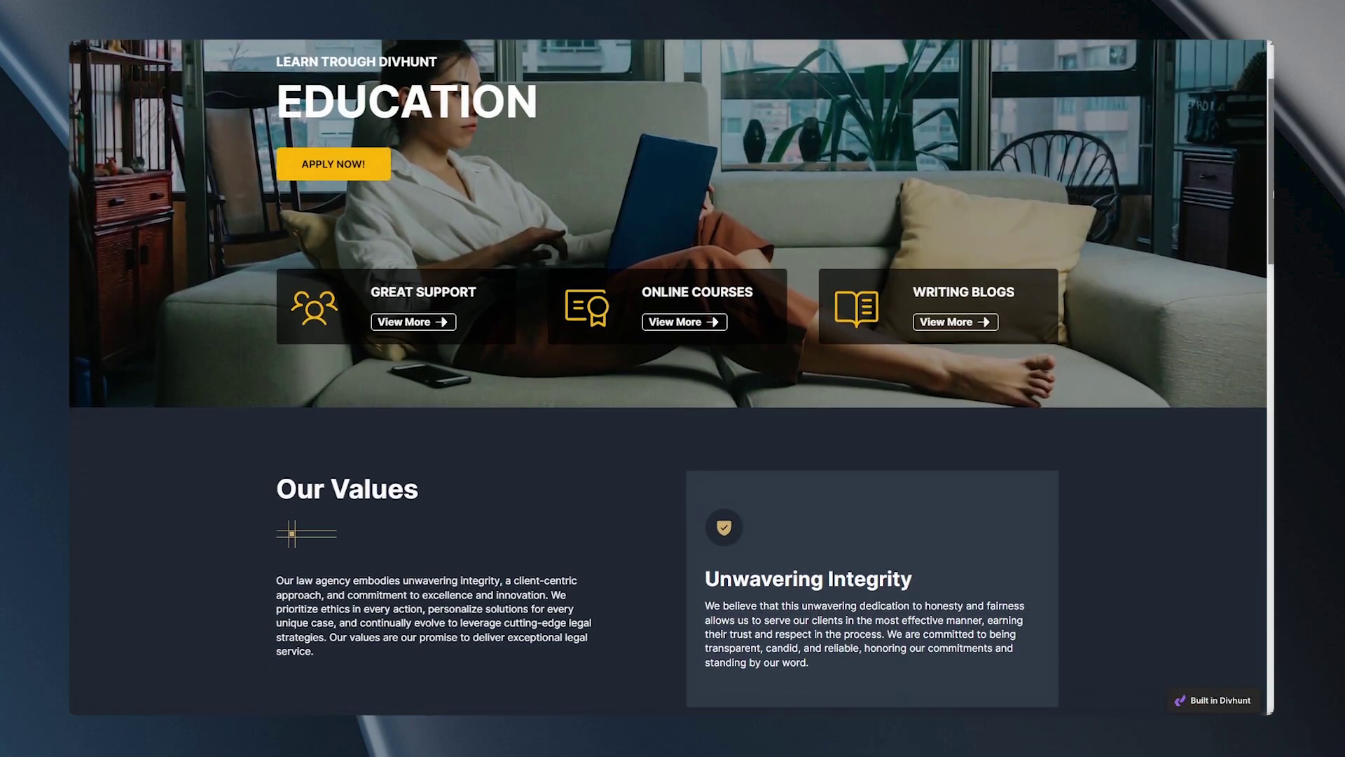
pyautogui.scroll(-7, 671, 378)
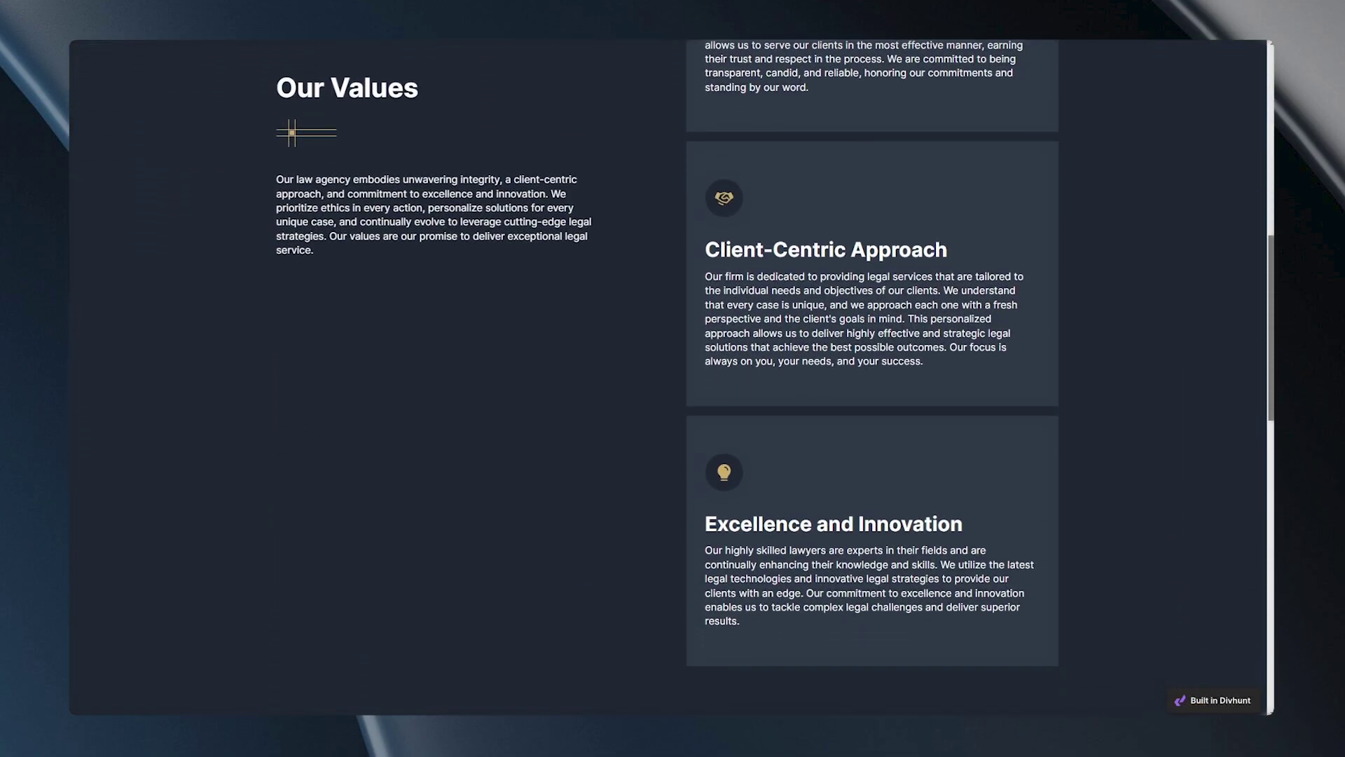
pyautogui.scroll(-3, 671, 378)
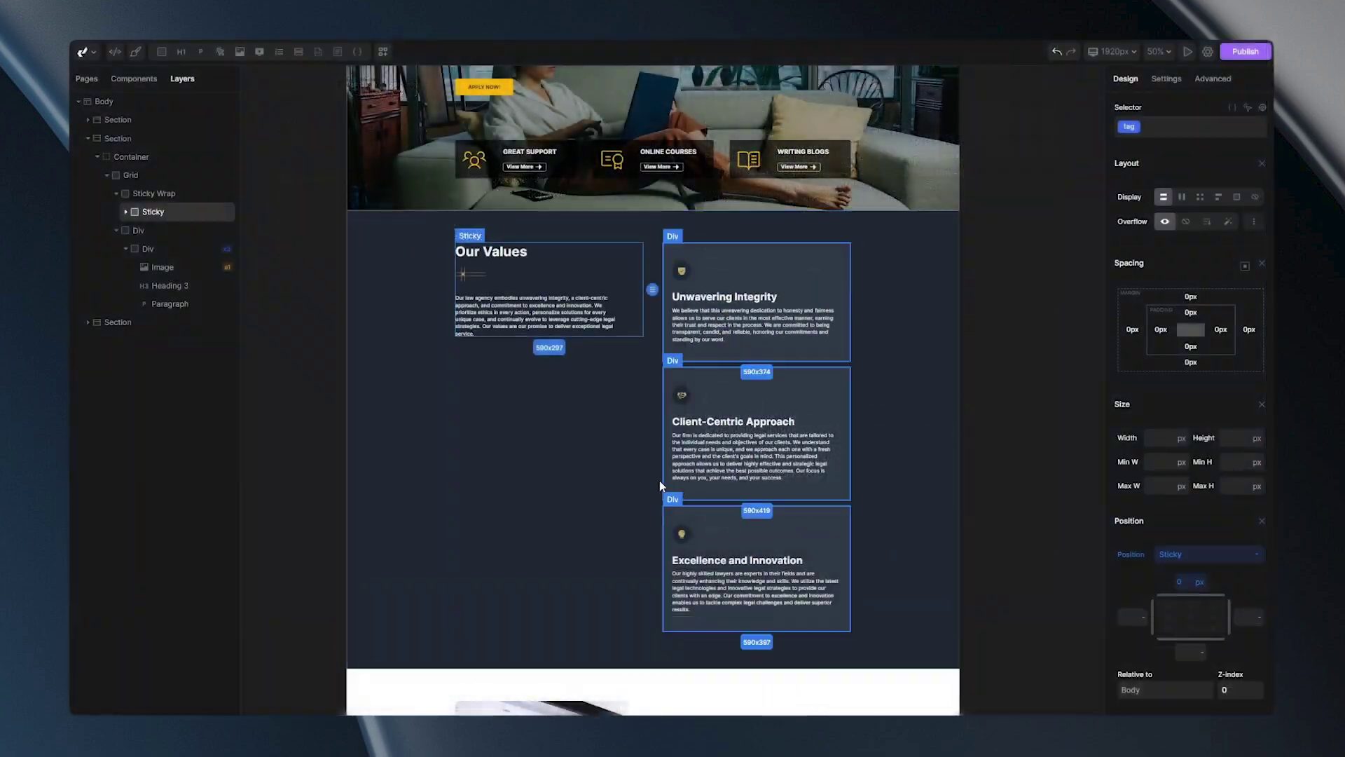
pyautogui.click(158, 193)
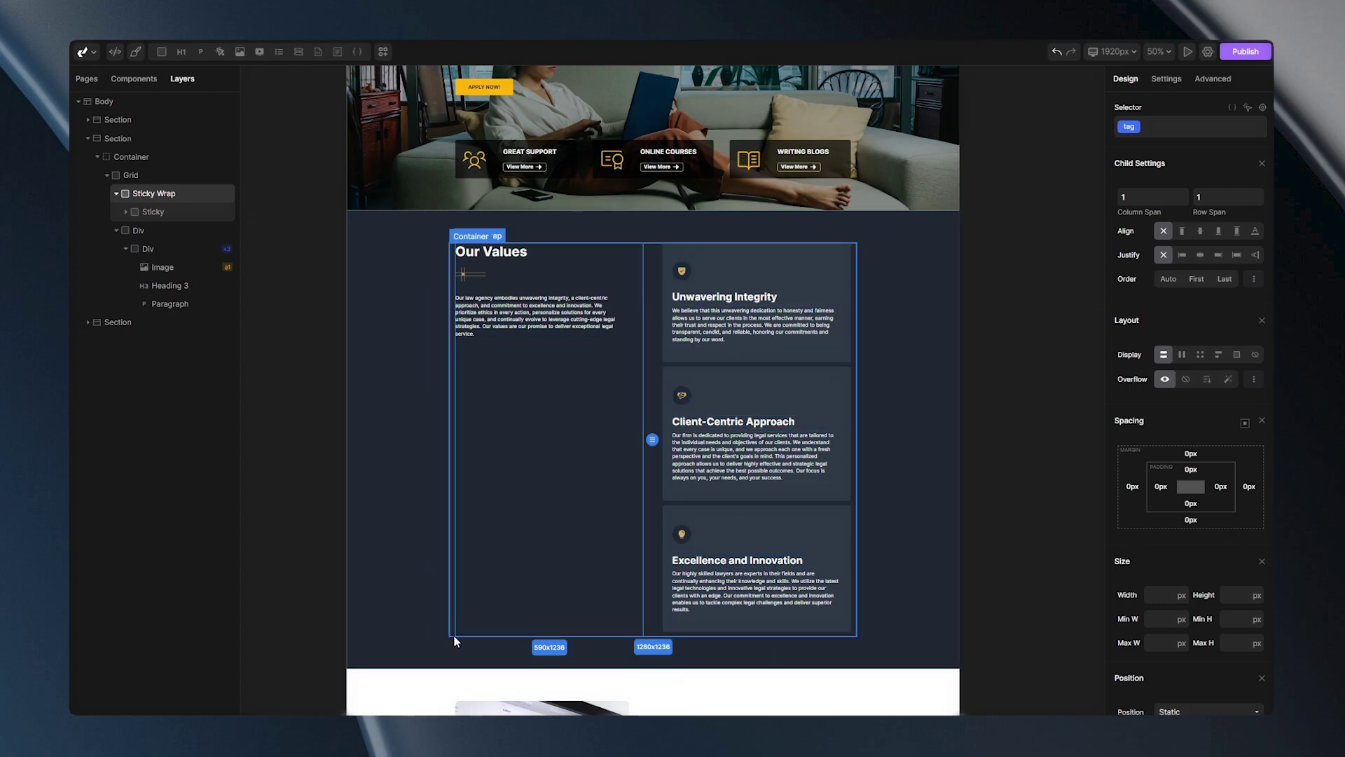
pyautogui.scroll(3, 439, 573)
pyautogui.scroll(2, 439, 573)
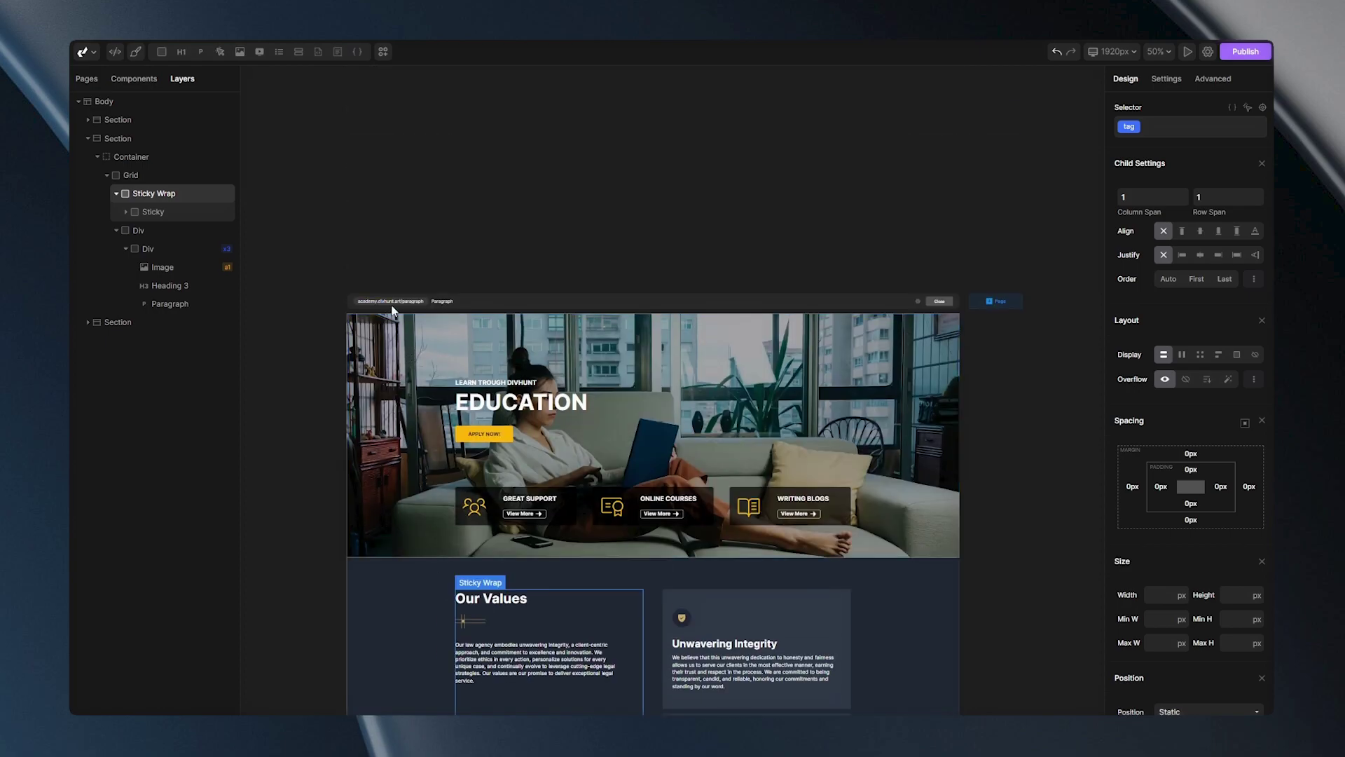